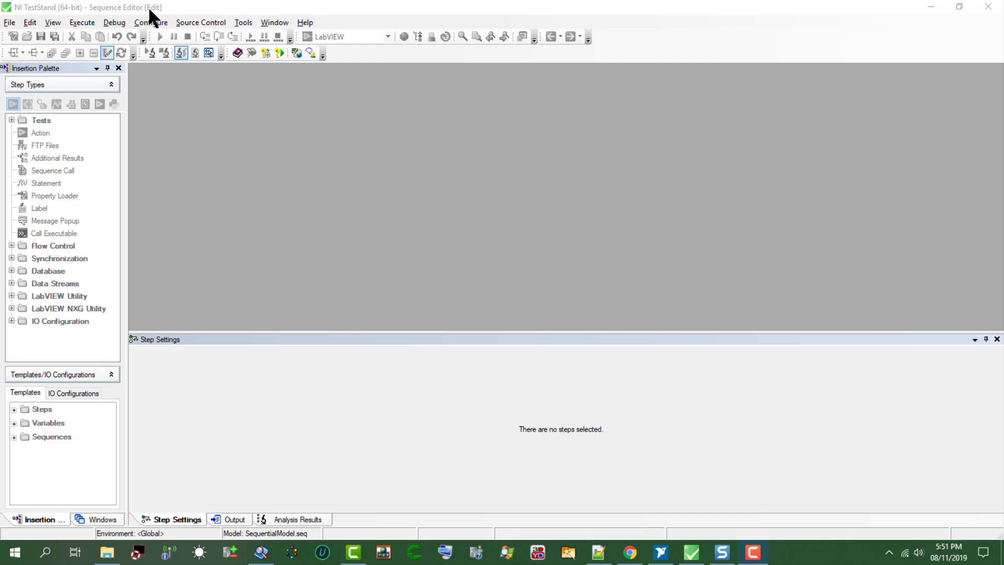
Open the main NI TestStand Help file from the Help menu's resource list
{"action": "left_click", "coordinate": [306, 29]}
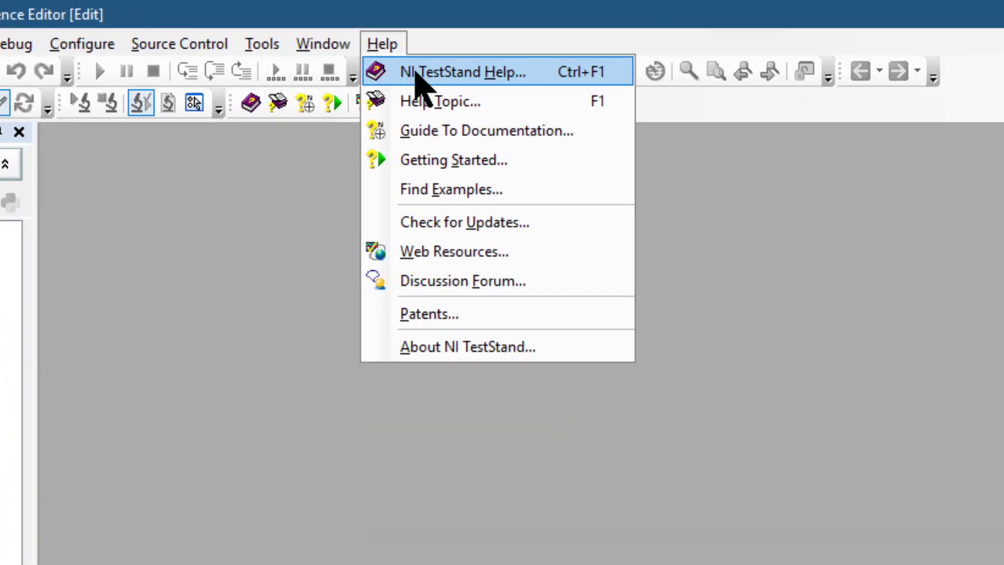
{"action": "key", "text": "Escape"}
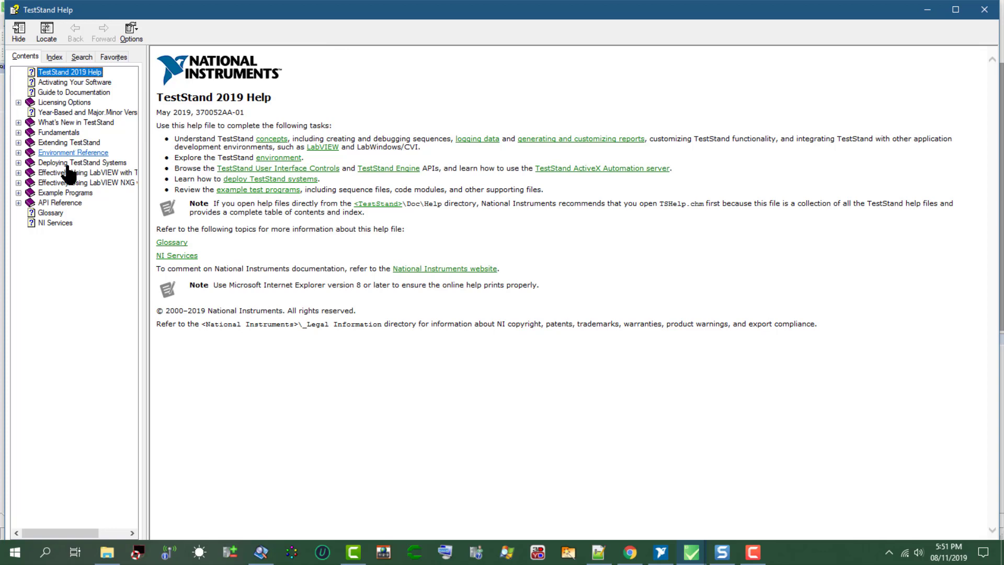
Jump the Start menu app list to the N section using the alphabetical index
{"action": "left_click", "coordinate": [20, 555]}
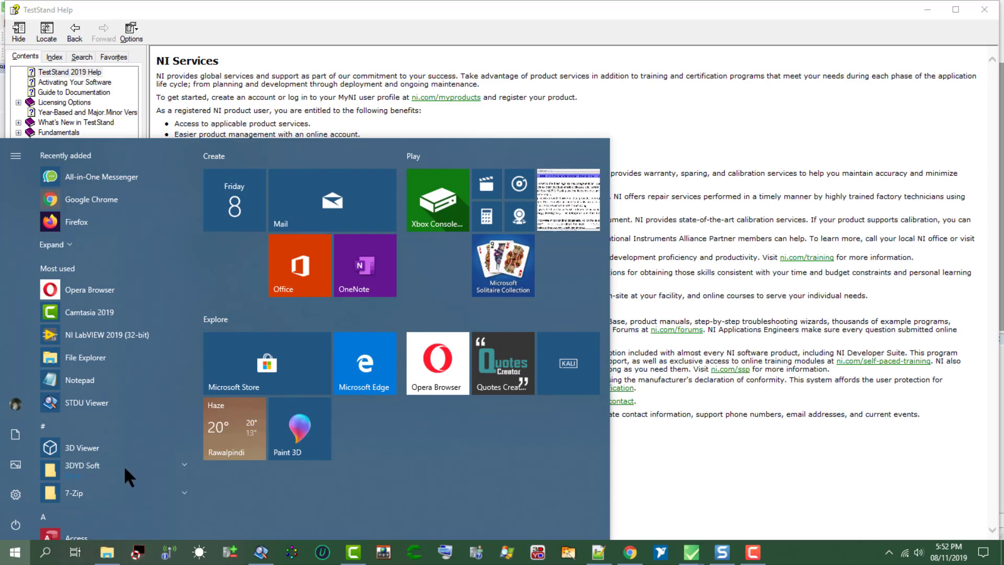
{"action": "scroll", "coordinate": [124, 465], "scroll_direction": "down", "scroll_amount": 1}
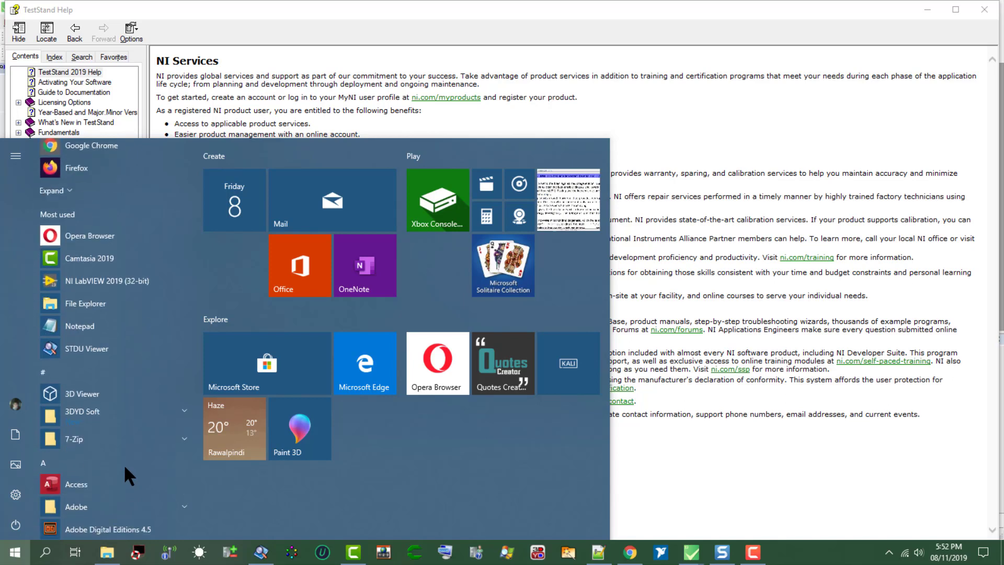
{"action": "scroll", "coordinate": [124, 466], "scroll_direction": "down", "scroll_amount": 5}
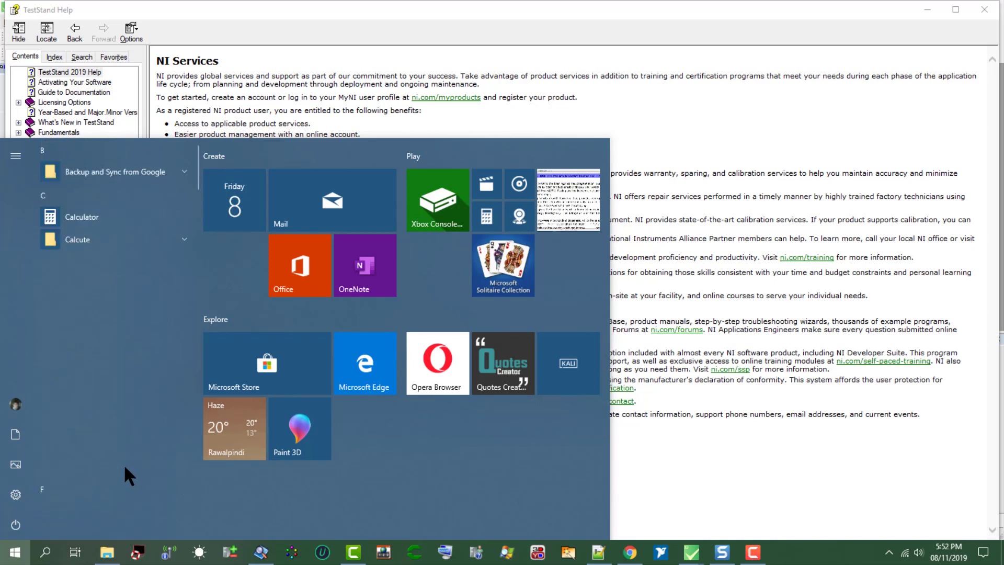
{"action": "scroll", "coordinate": [124, 466], "scroll_direction": "down", "scroll_amount": 4}
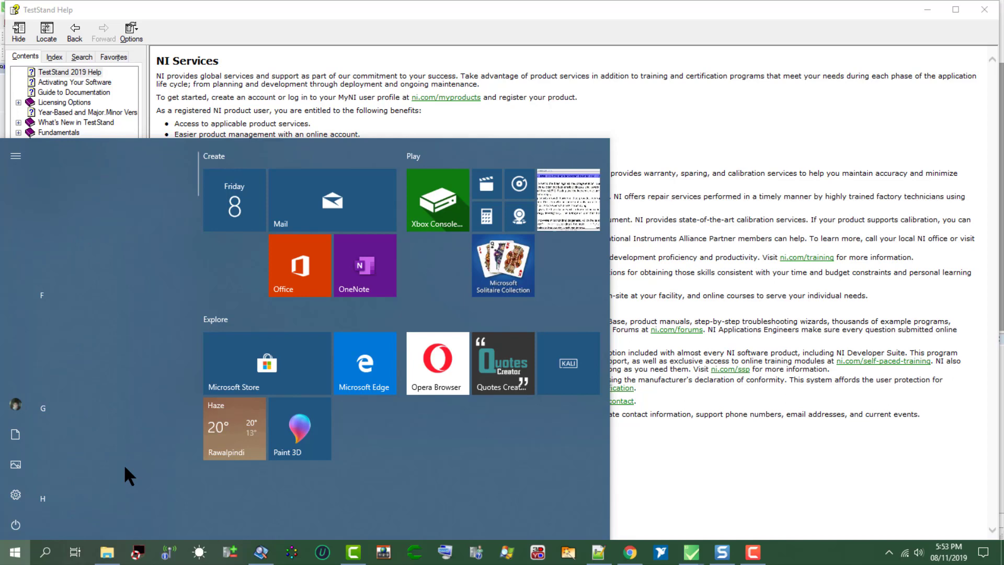
{"action": "scroll", "coordinate": [124, 464], "scroll_direction": "up", "scroll_amount": 10}
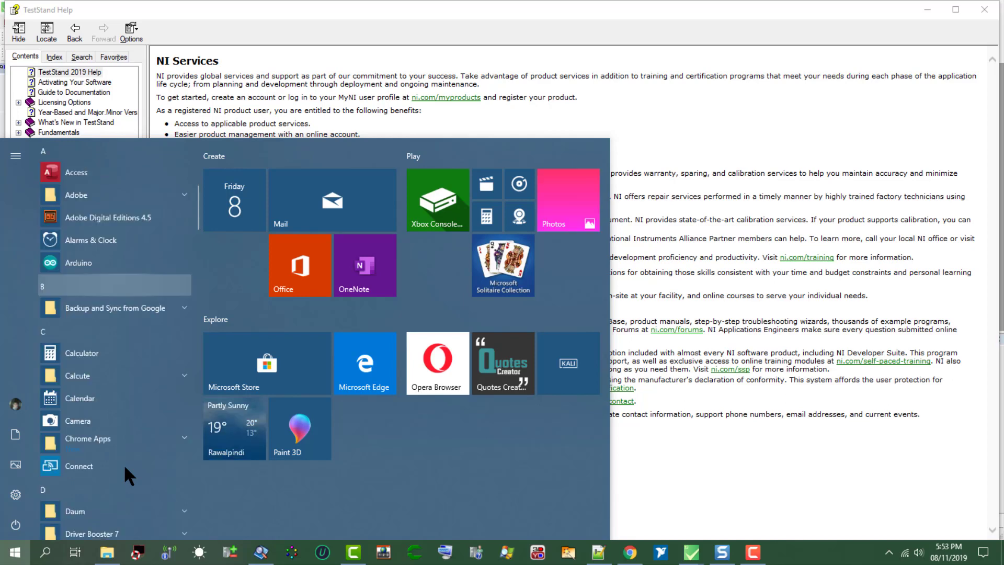
{"action": "left_click", "coordinate": [40, 327]}
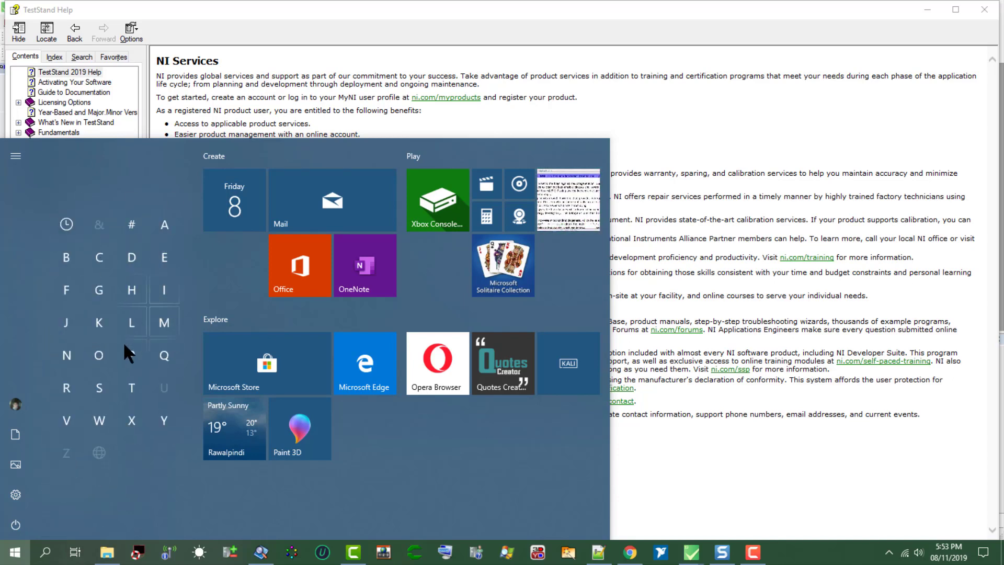
{"action": "left_click", "coordinate": [63, 360]}
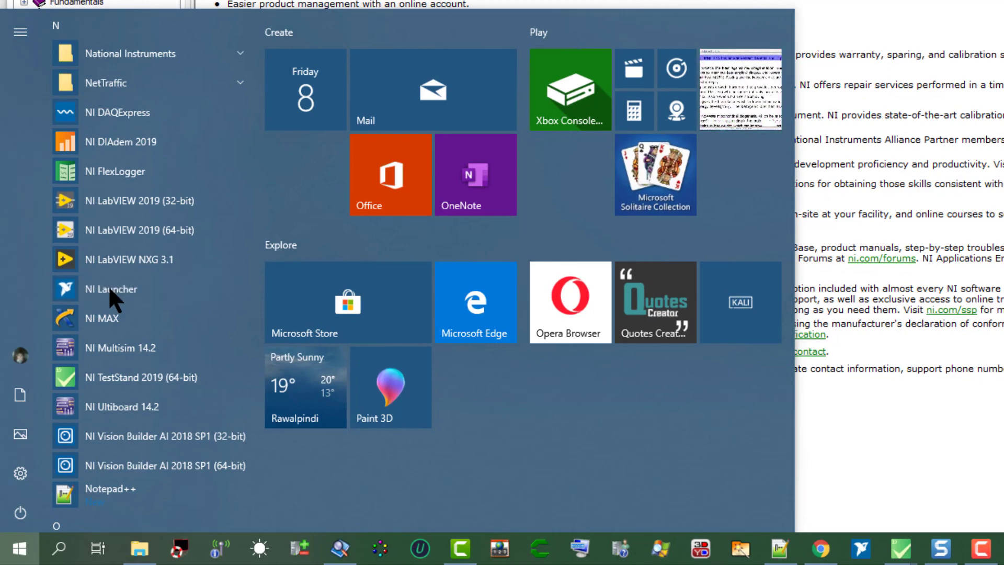
Launch NI Launcher, expand TestStand 2019 (64-bit) and open its Documentation folder
{"action": "left_click", "coordinate": [109, 289]}
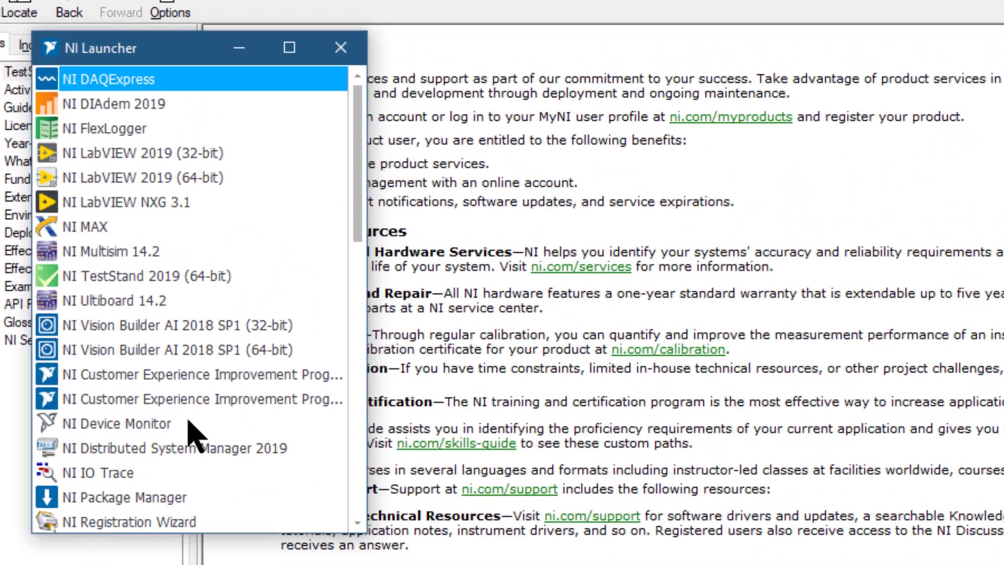
{"action": "left_click", "coordinate": [354, 456]}
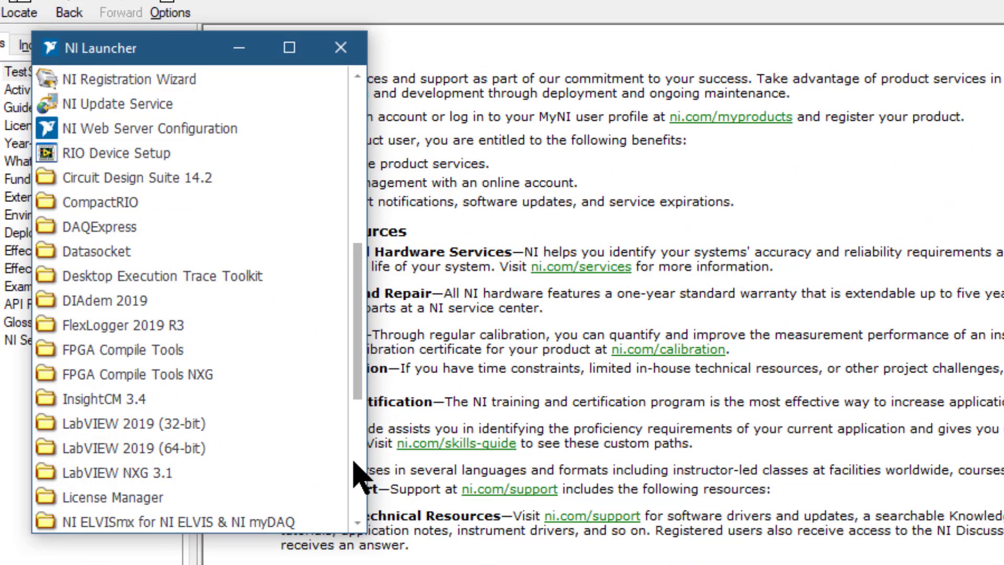
{"action": "left_click", "coordinate": [357, 464]}
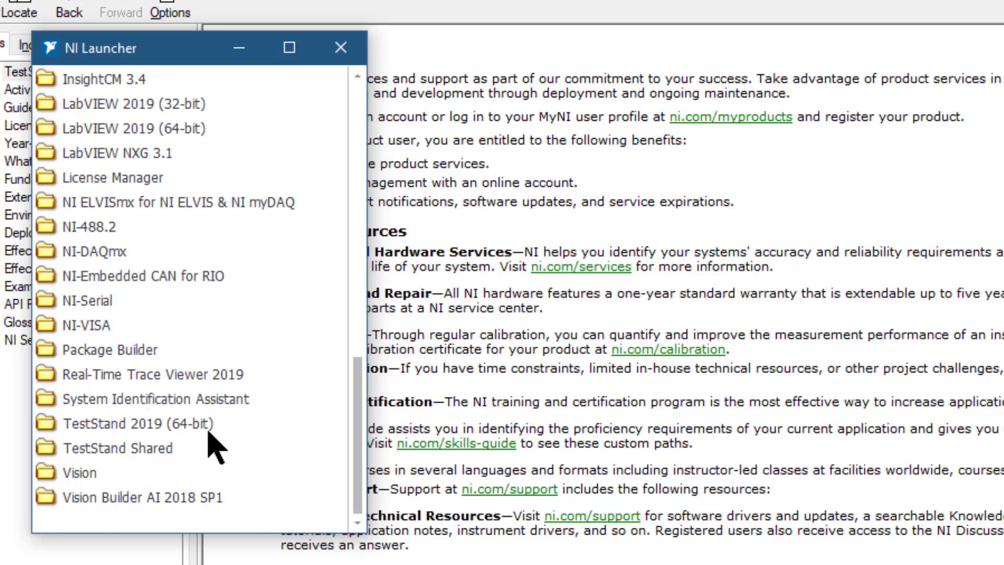
{"action": "left_click", "coordinate": [183, 424]}
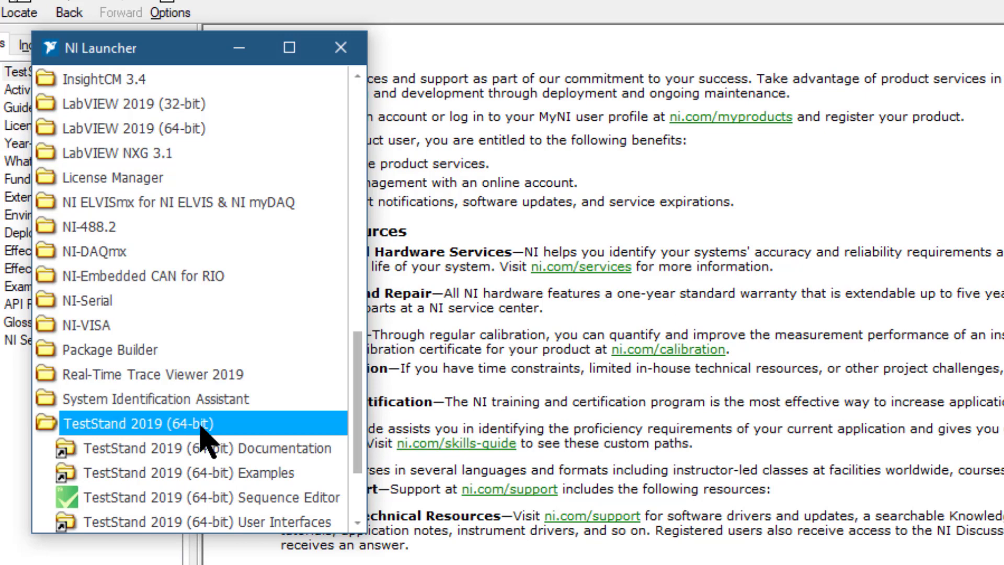
{"action": "left_click", "coordinate": [296, 452]}
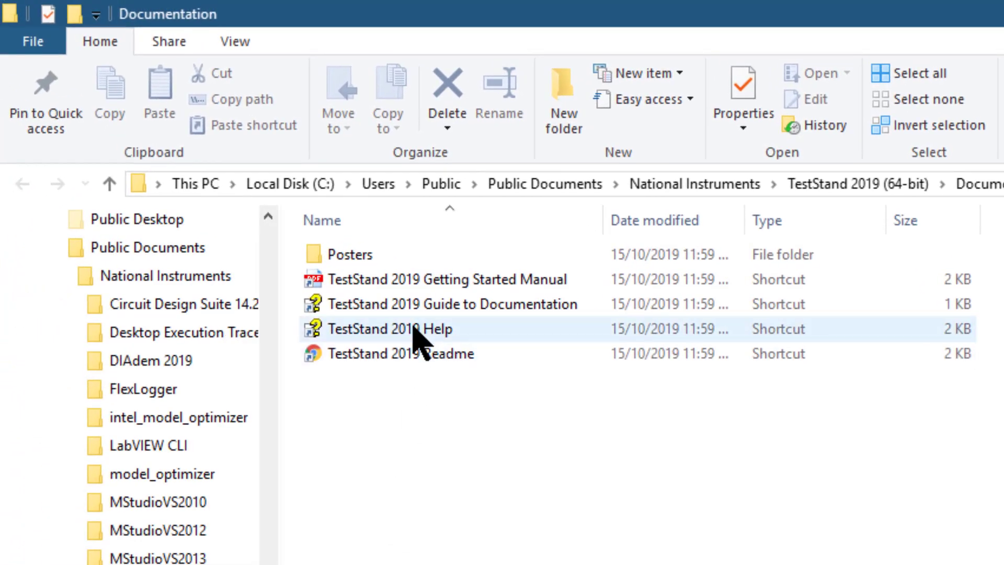
Copy the TestStand 2019 Help shortcut and open it from the Documentation folder
{"action": "left_click", "coordinate": [421, 343]}
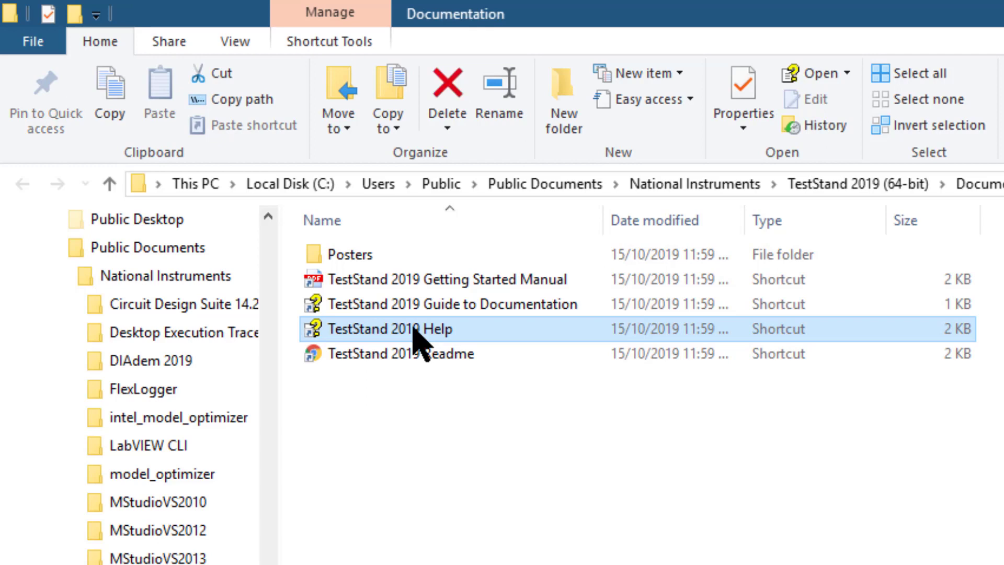
{"action": "key", "text": "ctrl+c"}
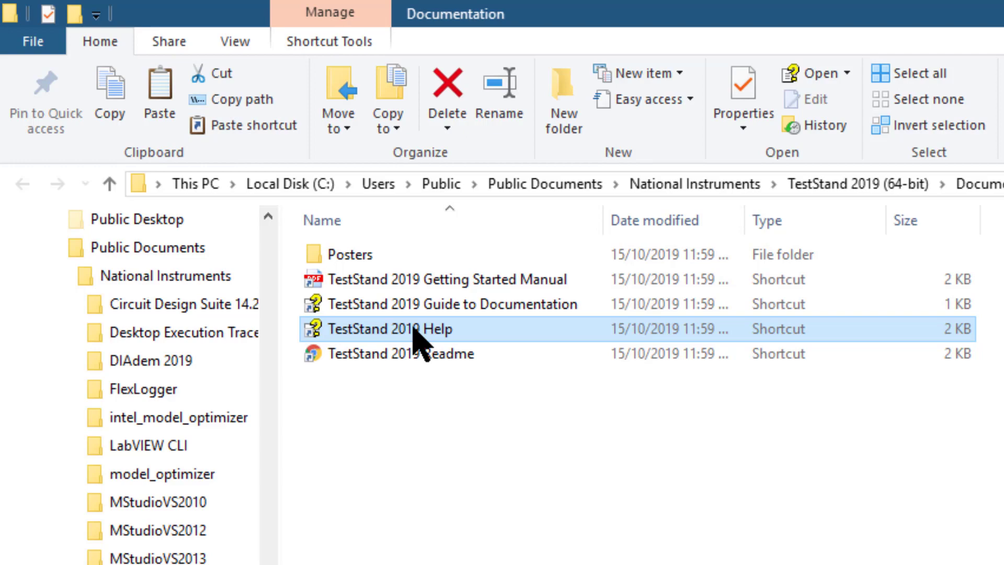
{"action": "double_click", "coordinate": [414, 328]}
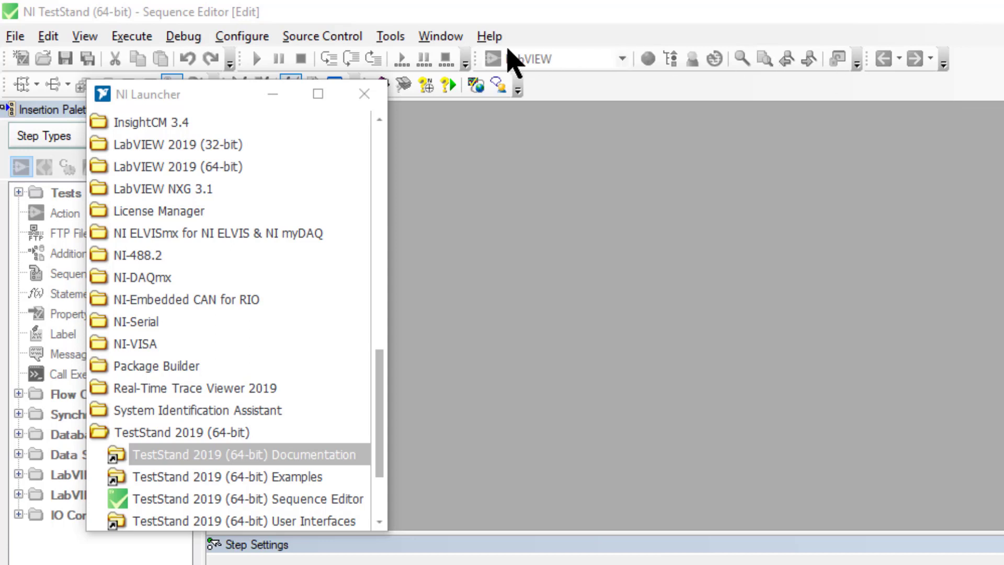
{"action": "left_click", "coordinate": [490, 36]}
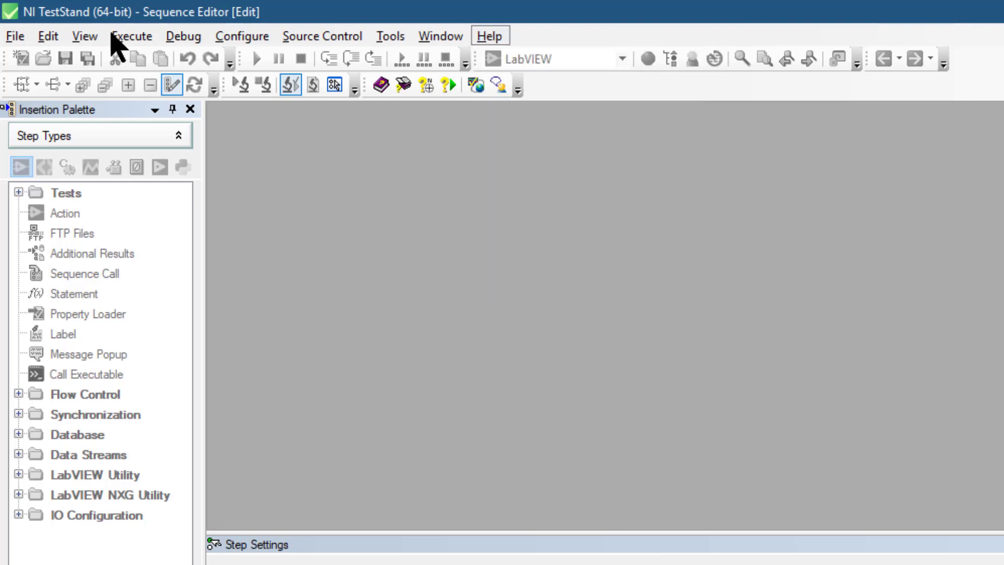
{"action": "left_click", "coordinate": [206, 33]}
{"action": "key", "text": "Escape"}
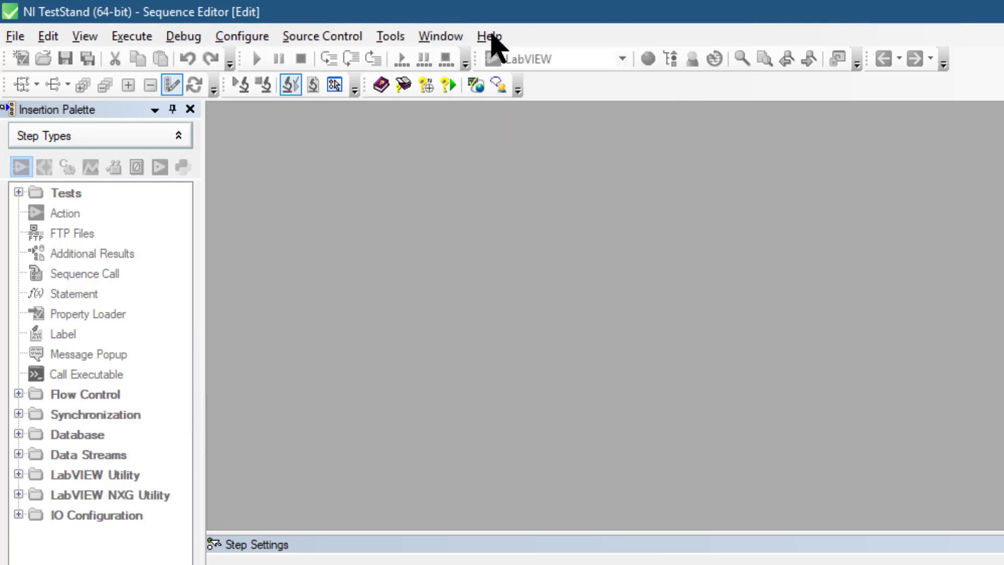
{"action": "left_click", "coordinate": [490, 36]}
{"action": "left_click", "coordinate": [490, 38]}
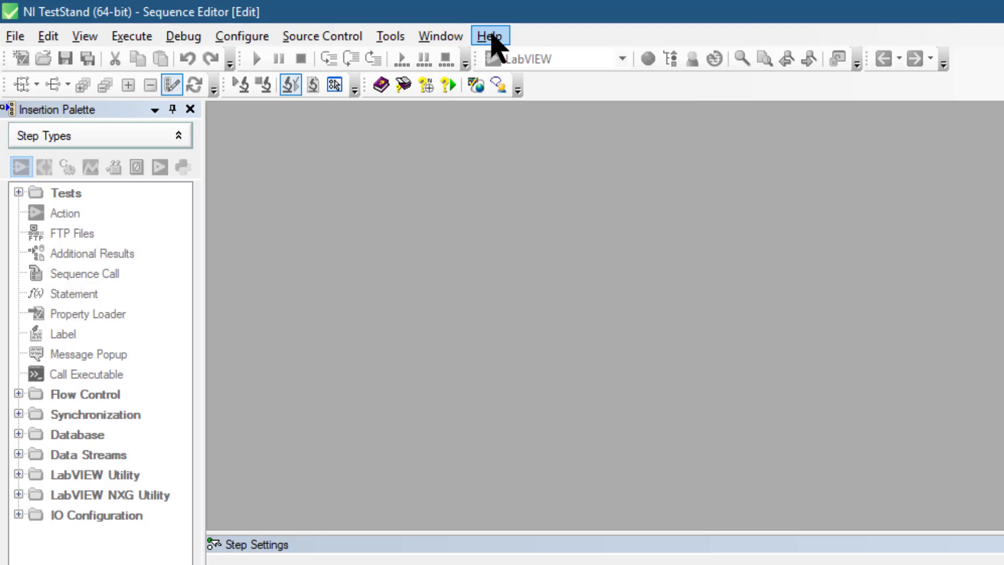
{"action": "left_click", "coordinate": [492, 40]}
{"action": "left_click", "coordinate": [526, 114]}
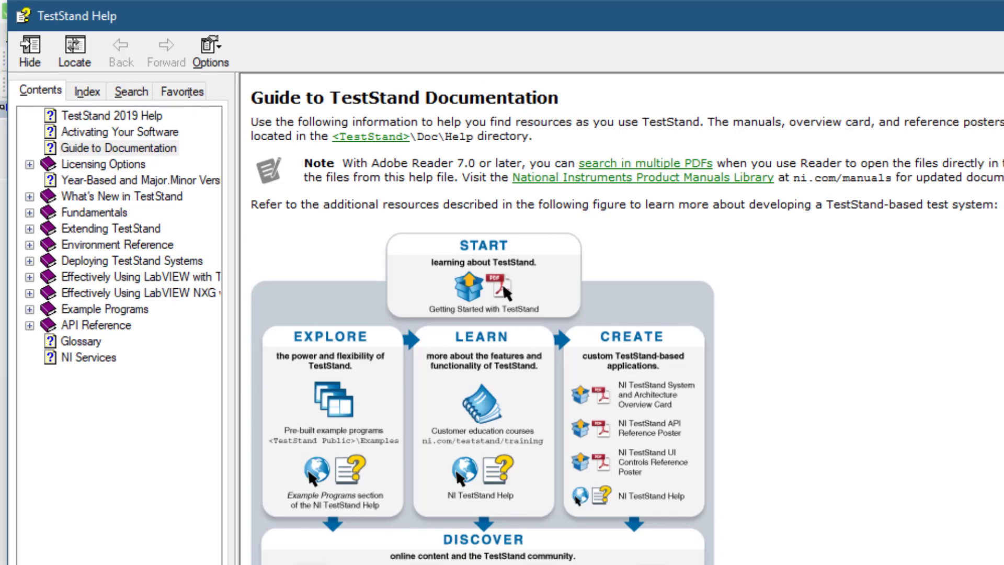
{"action": "scroll", "coordinate": [628, 317], "scroll_direction": "down", "scroll_amount": 1}
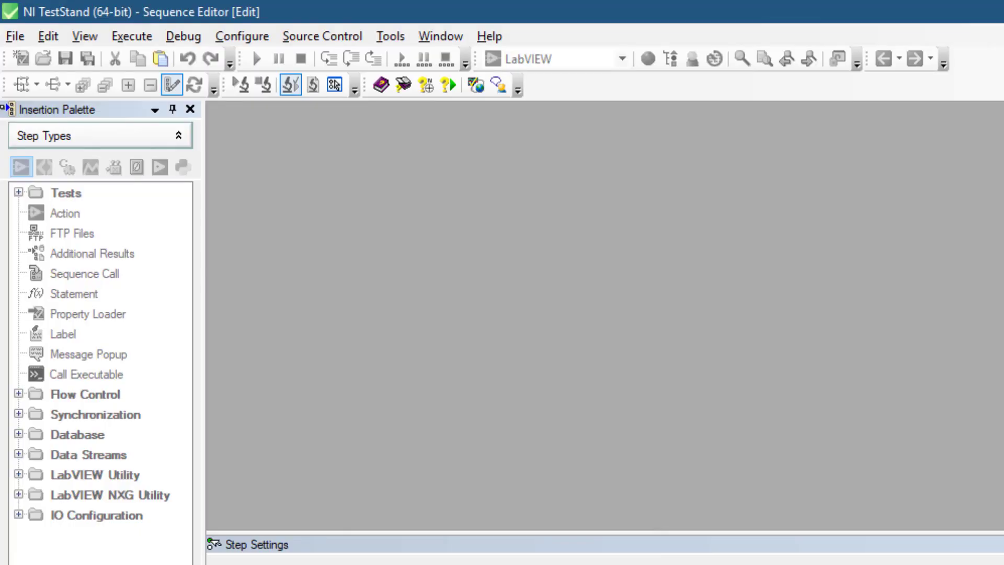
Open the TestStand 2019 Guide to Documentation shortcut from the Documentation folder
{"action": "key", "text": "alt+Tab"}
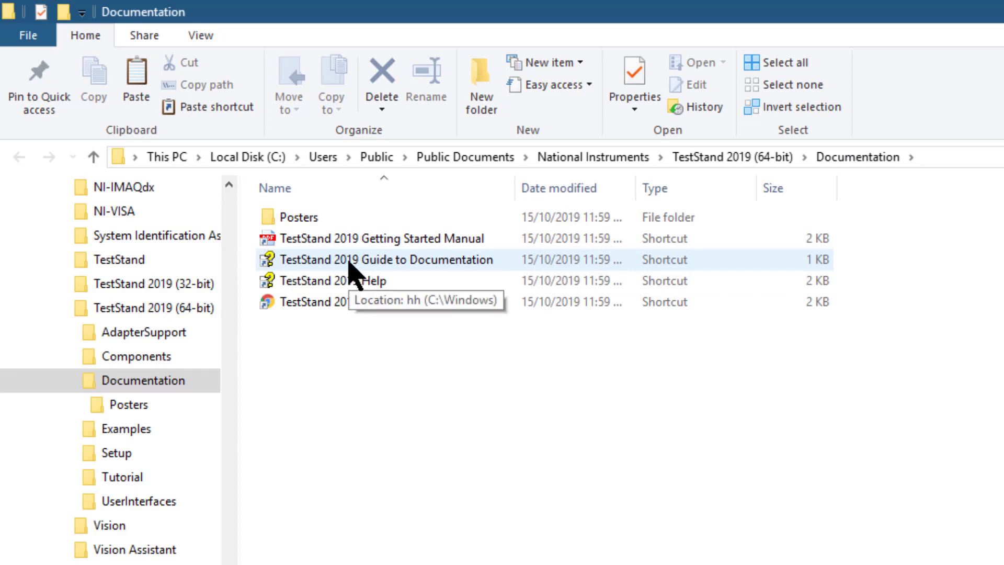
{"action": "left_click", "coordinate": [353, 275]}
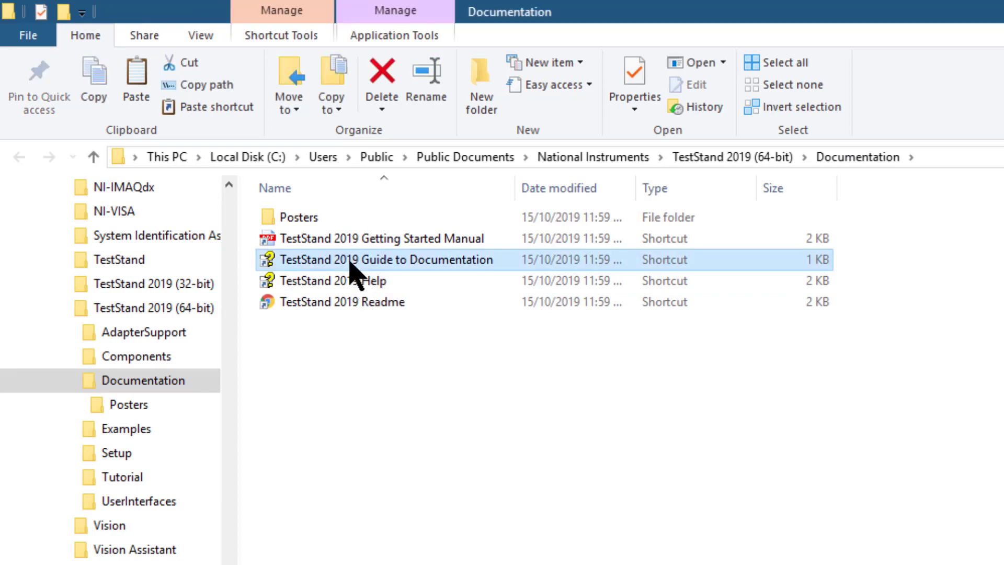
{"action": "double_click", "coordinate": [351, 263]}
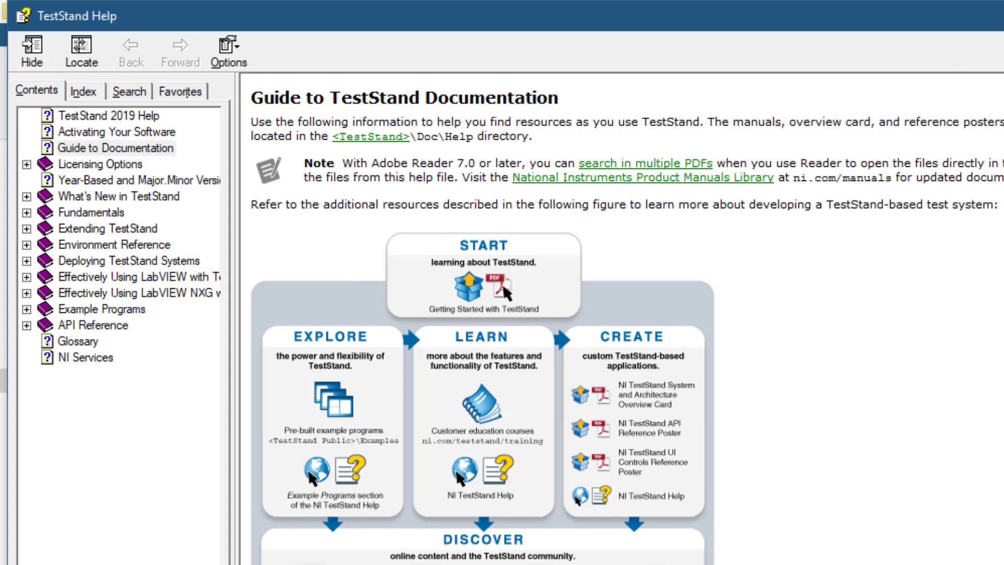
{"action": "key", "text": "alt+Tab"}
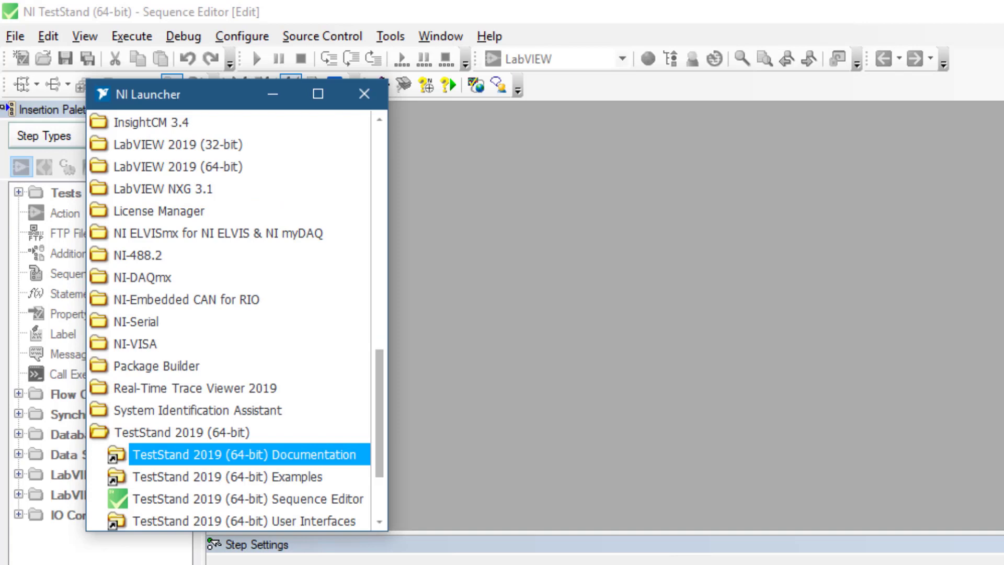
{"action": "scroll", "coordinate": [232, 318], "scroll_direction": "down", "scroll_amount": 2}
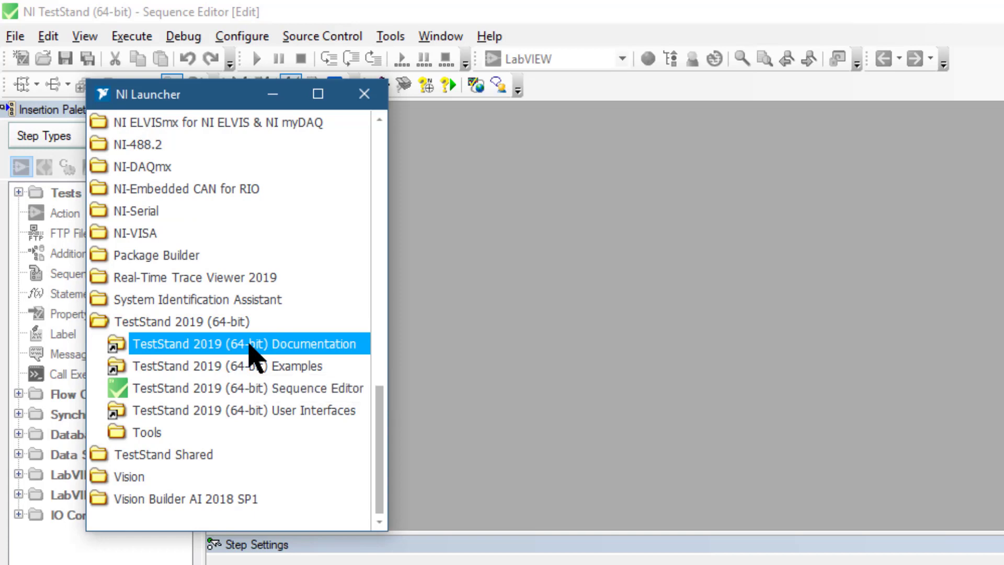
Reopen TestStand 2019 (64-bit) Documentation from NI Launcher and select the Posters folder
{"action": "double_click", "coordinate": [249, 345]}
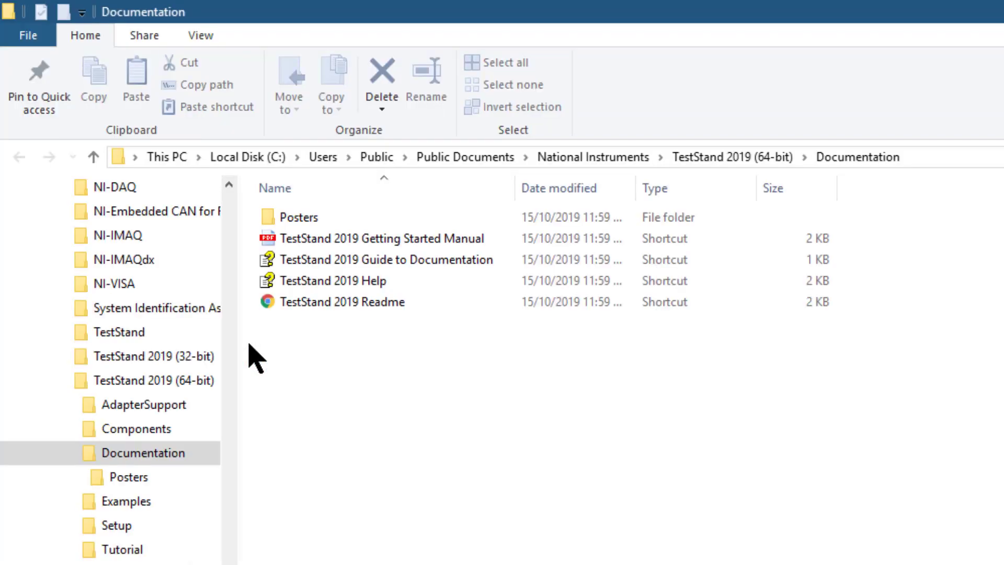
{"action": "left_click", "coordinate": [319, 214]}
Open the Posters folder to view the System and Architecture Overview Card PDF
{"action": "double_click", "coordinate": [320, 215]}
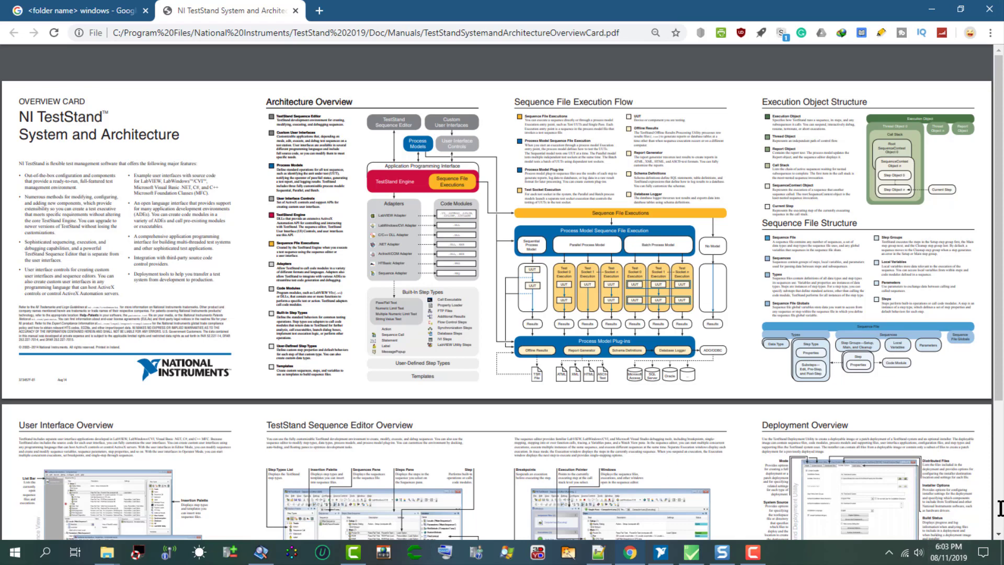
{"action": "scroll", "coordinate": [999, 512], "scroll_direction": "down", "scroll_amount": 3}
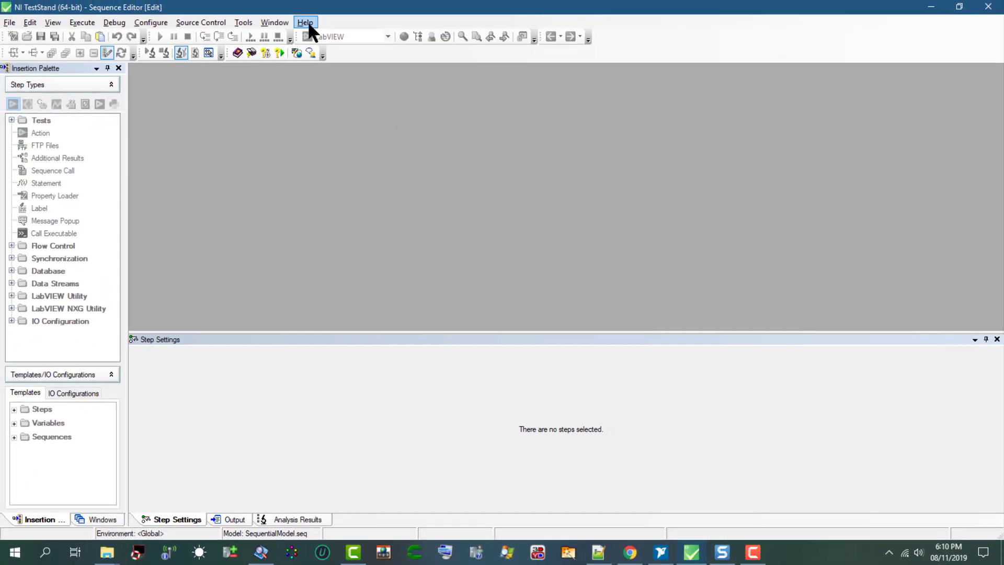
Use the Help menu to browse to the TestStand 2019 Doc folder
{"action": "left_click", "coordinate": [307, 22]}
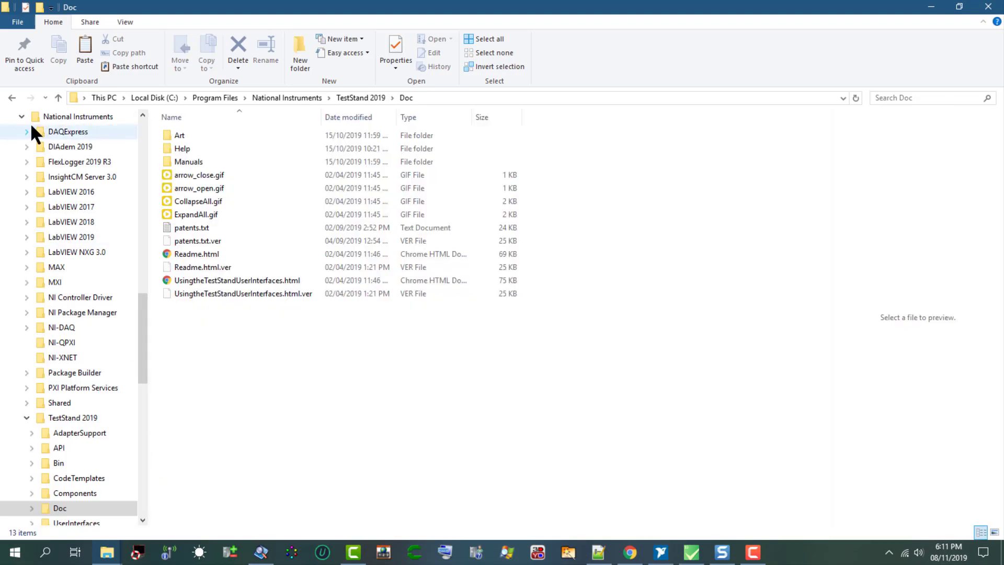
Navigate the folder tree from Users to the TestStand 2019 (64-bit) Examples folder
{"action": "left_click", "coordinate": [21, 116]}
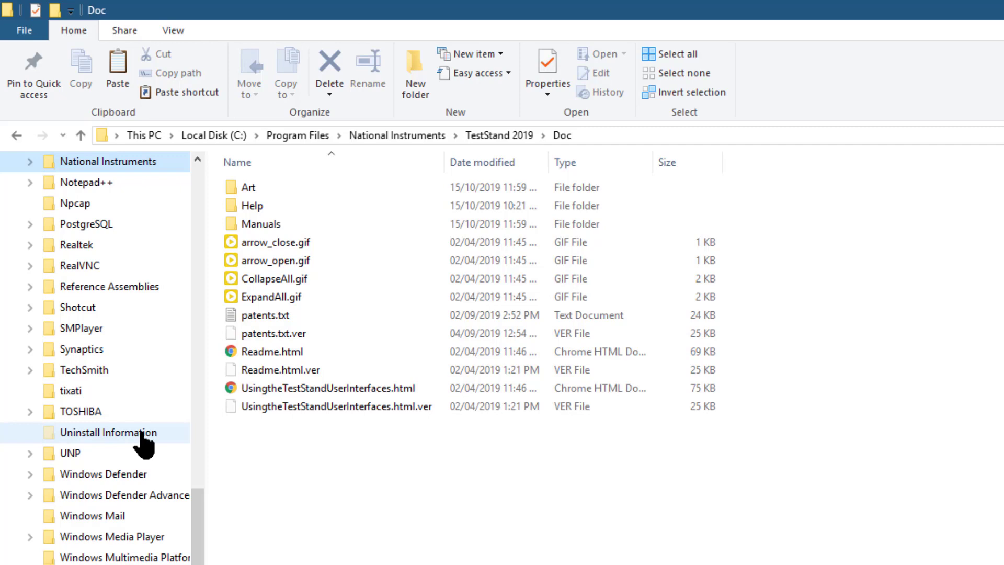
{"action": "scroll", "coordinate": [144, 445], "scroll_direction": "up", "scroll_amount": 8}
{"action": "scroll", "coordinate": [144, 445], "scroll_direction": "up", "scroll_amount": 6}
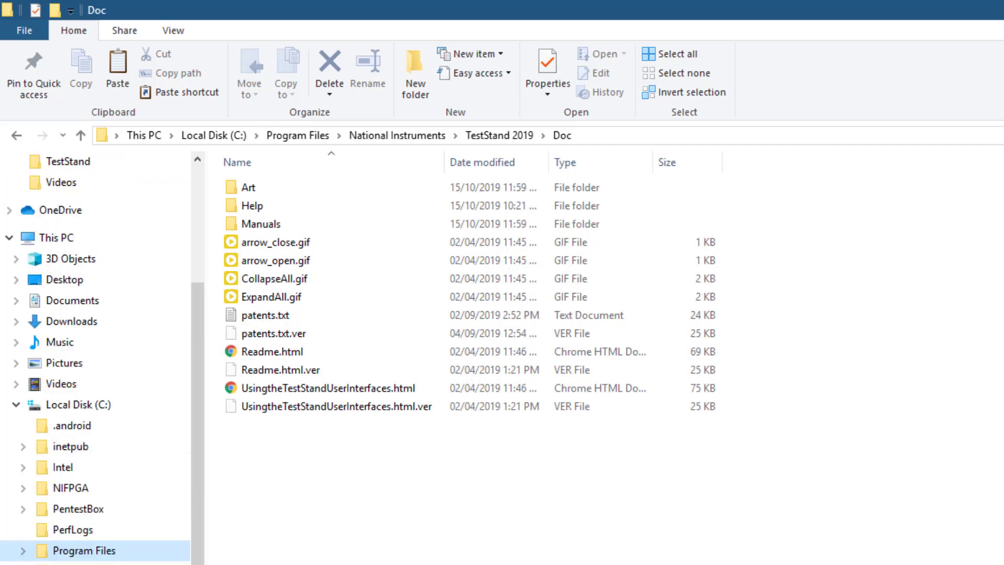
{"action": "left_click", "coordinate": [21, 459]}
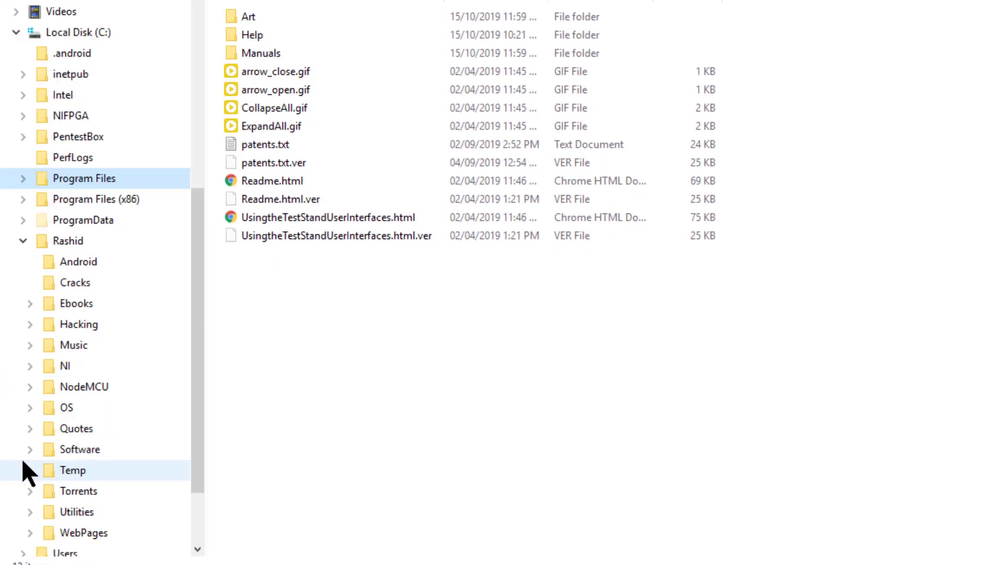
{"action": "left_click", "coordinate": [22, 241]}
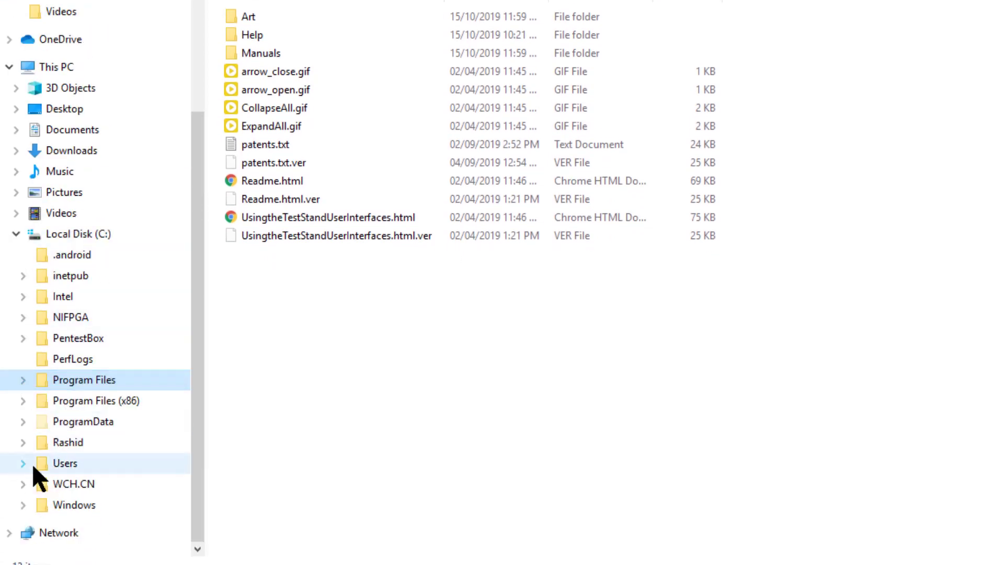
{"action": "left_click", "coordinate": [32, 464]}
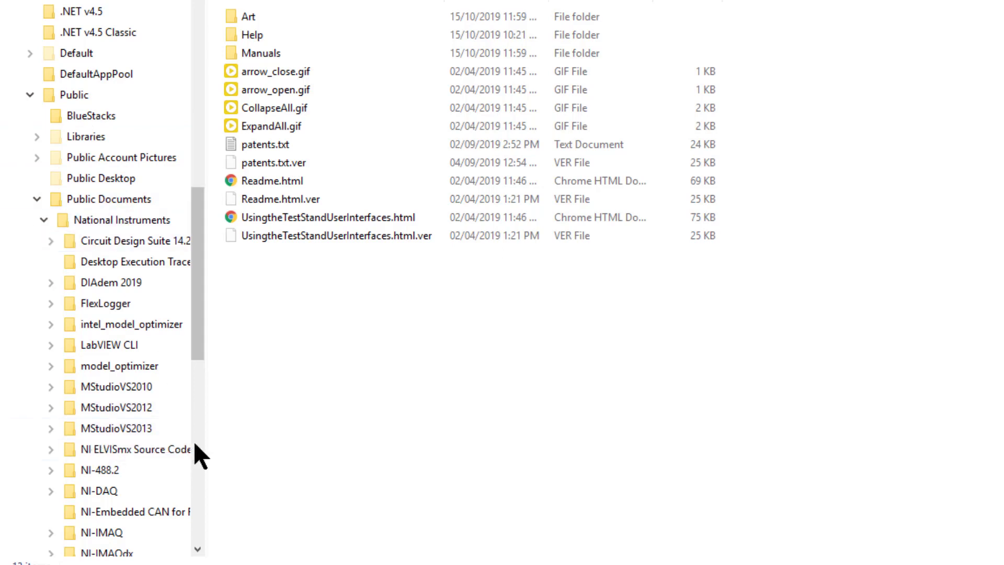
{"action": "left_click", "coordinate": [197, 456]}
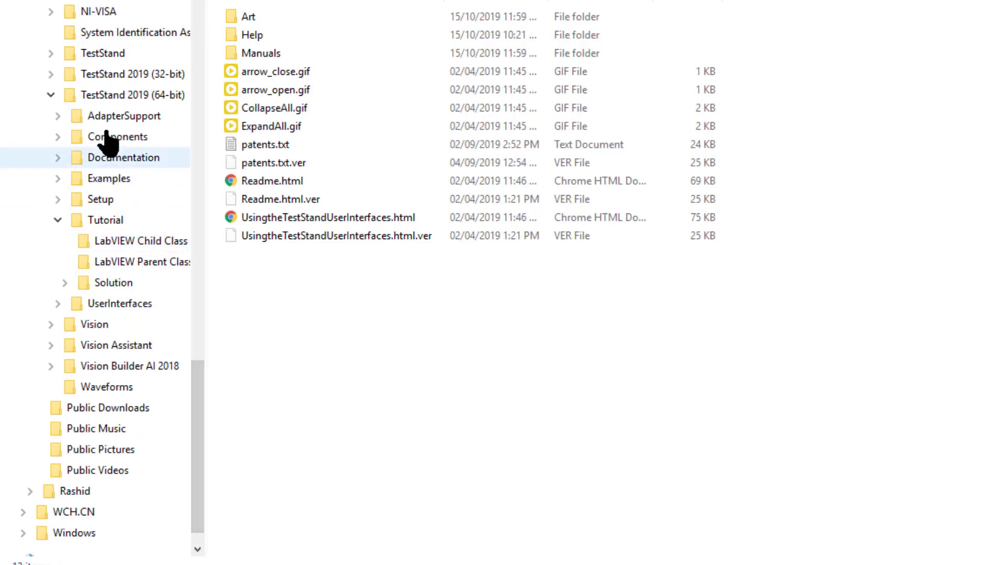
{"action": "left_click", "coordinate": [105, 178]}
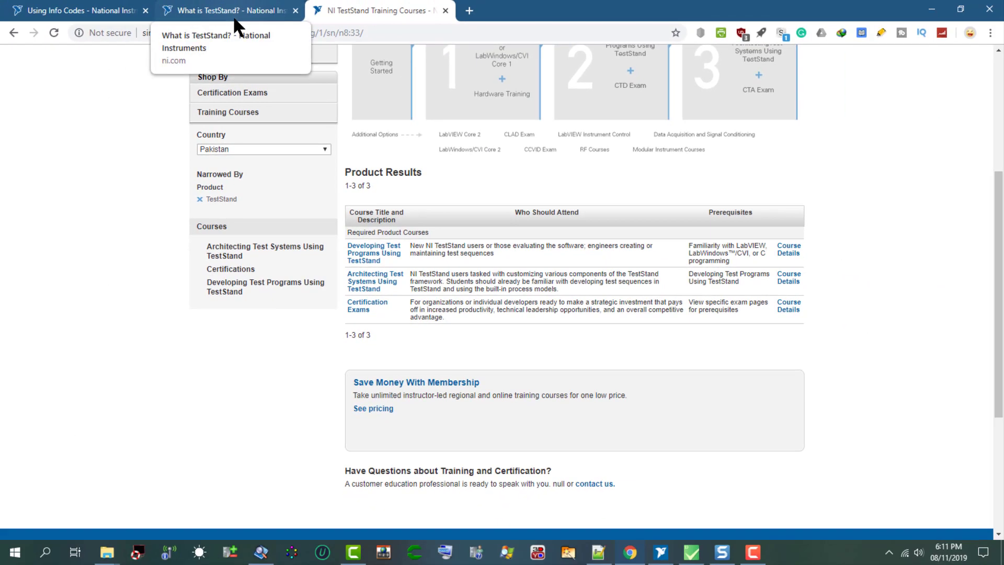
{"action": "left_click", "coordinate": [234, 19]}
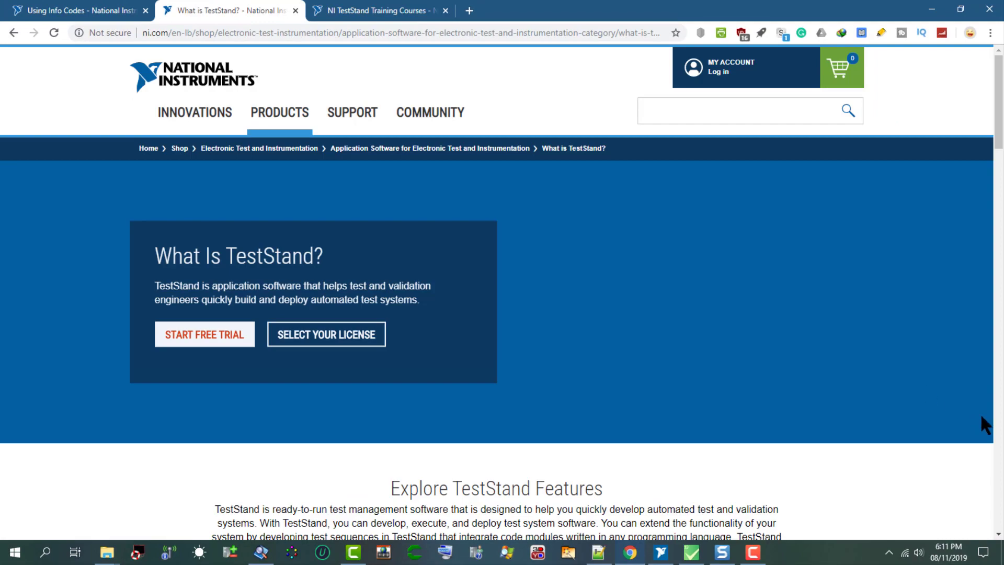
{"action": "left_click", "coordinate": [1000, 447]}
{"action": "left_click", "coordinate": [1000, 448]}
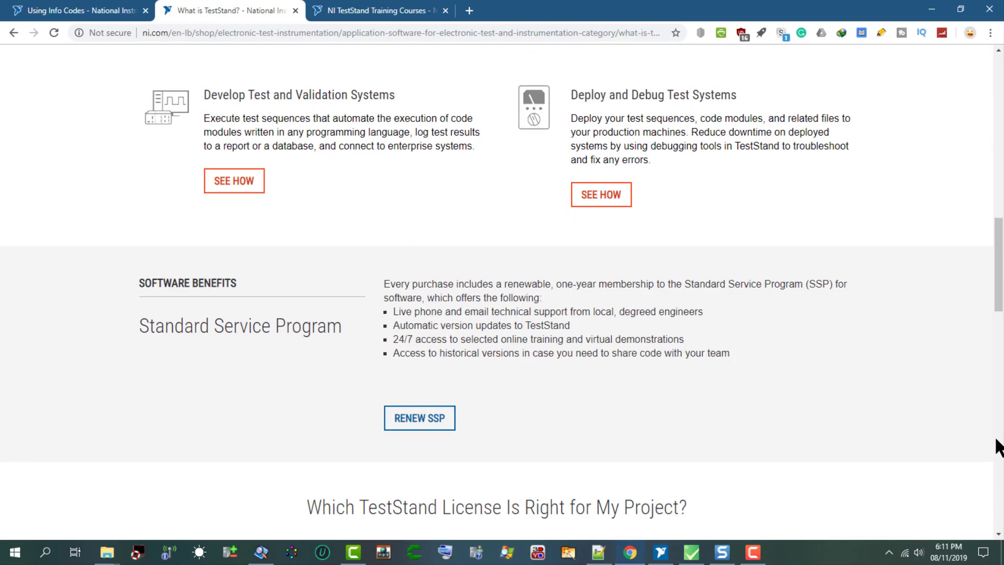
{"action": "left_click", "coordinate": [1000, 447]}
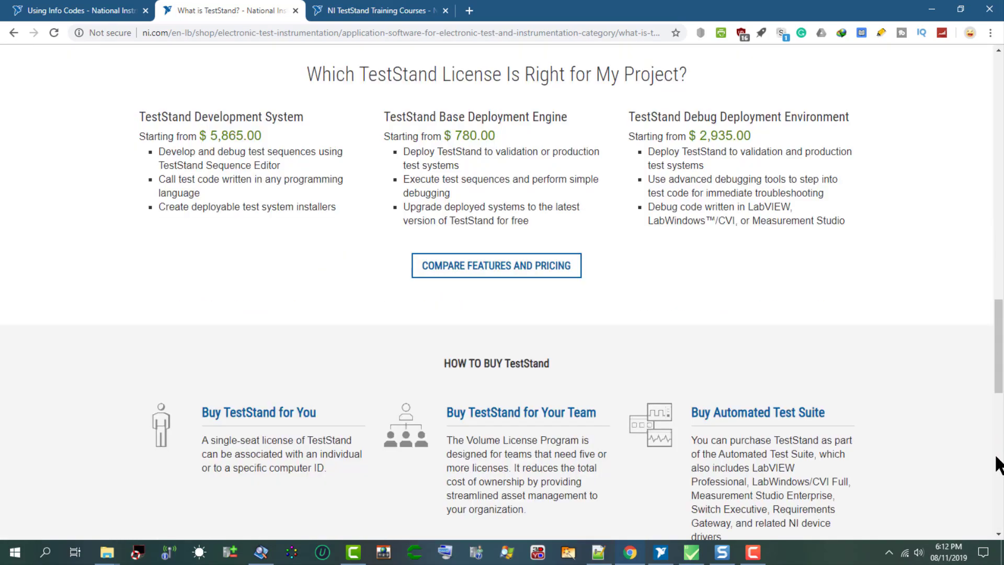
{"action": "left_click", "coordinate": [1000, 465]}
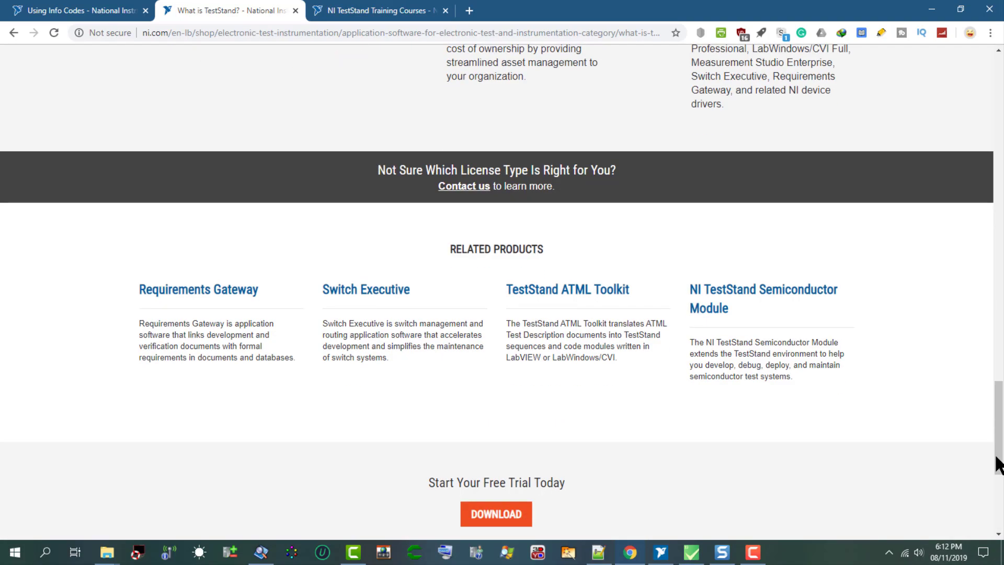
{"action": "left_click", "coordinate": [373, 11]}
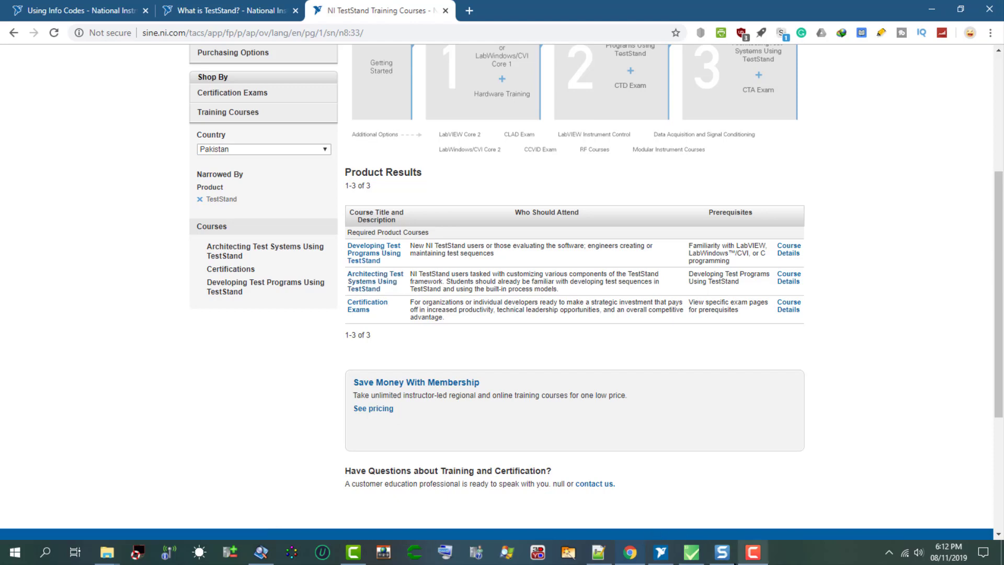
{"action": "left_click", "coordinate": [722, 552]}
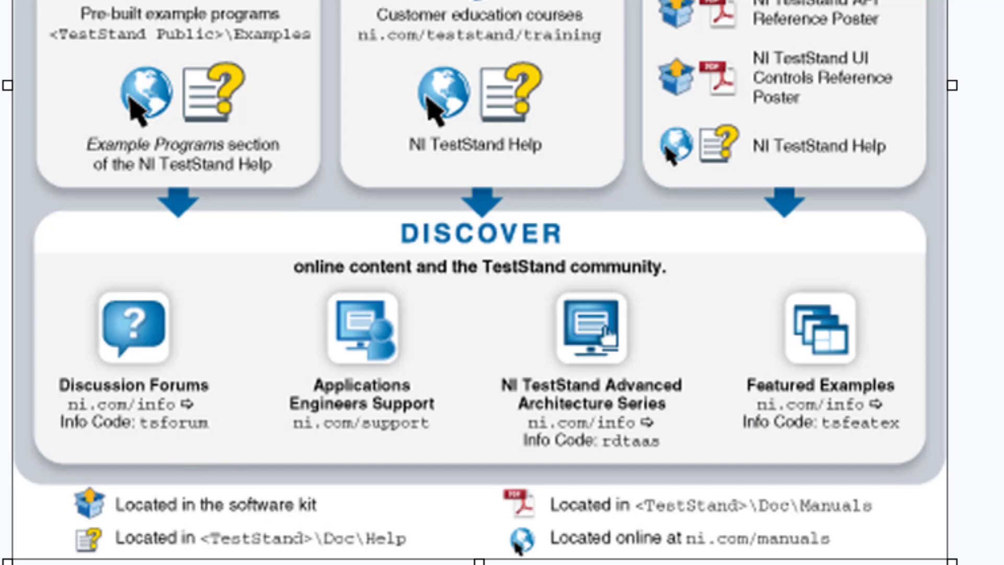
{"action": "mouse_move", "coordinate": [629, 552]}
{"action": "left_click", "coordinate": [832, 511]}
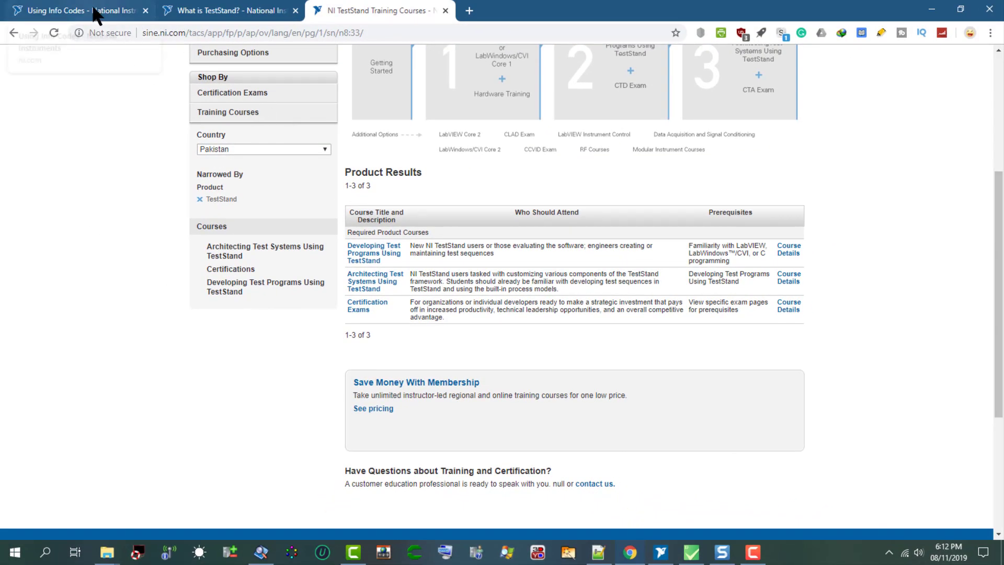
Submit info code 'tsforum' on the Using Info Codes page to reach the TestStand forum
{"action": "left_click", "coordinate": [95, 13]}
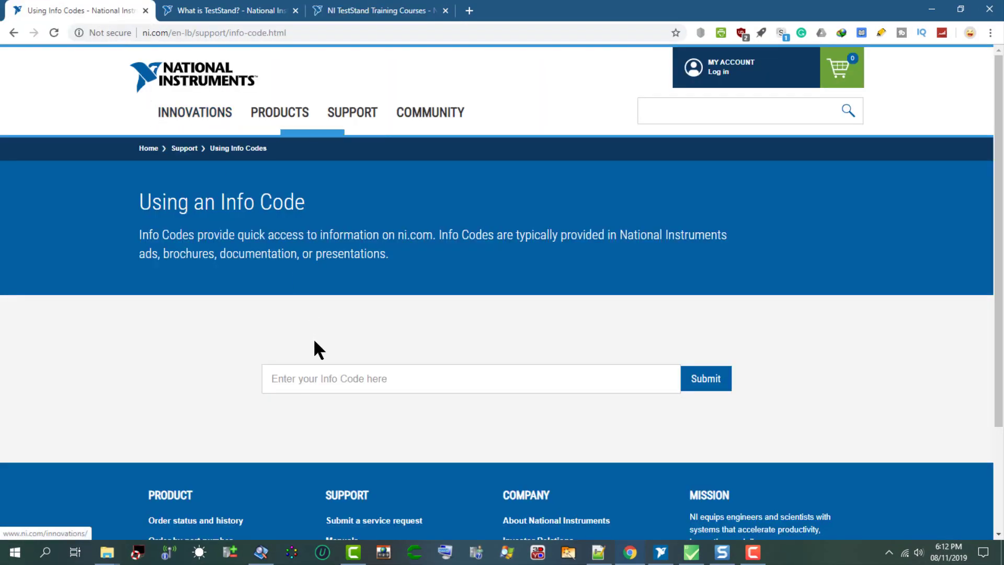
{"action": "left_click", "coordinate": [329, 390]}
{"action": "type", "text": "ts"}
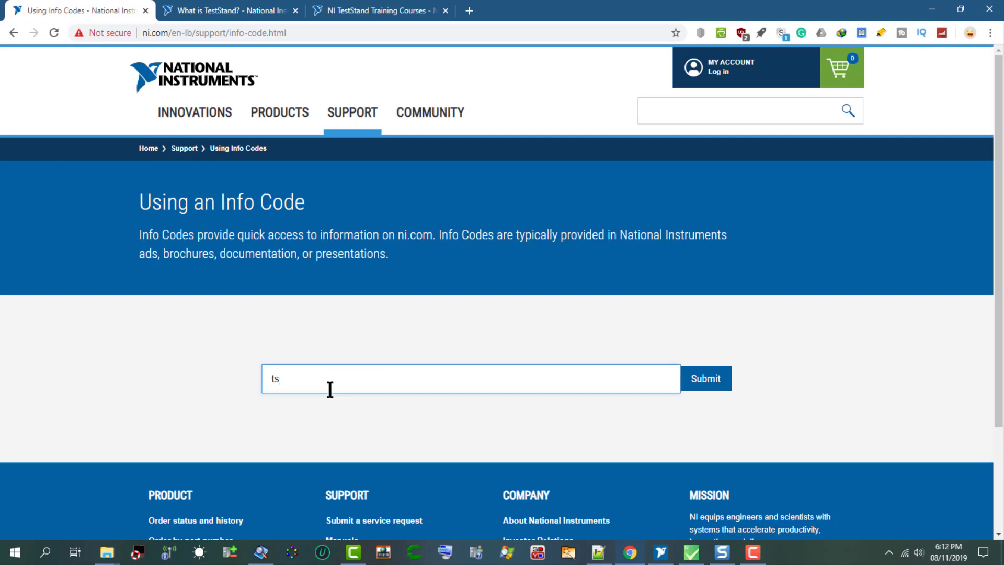
{"action": "type", "text": "forum"}
{"action": "key", "text": "Return"}
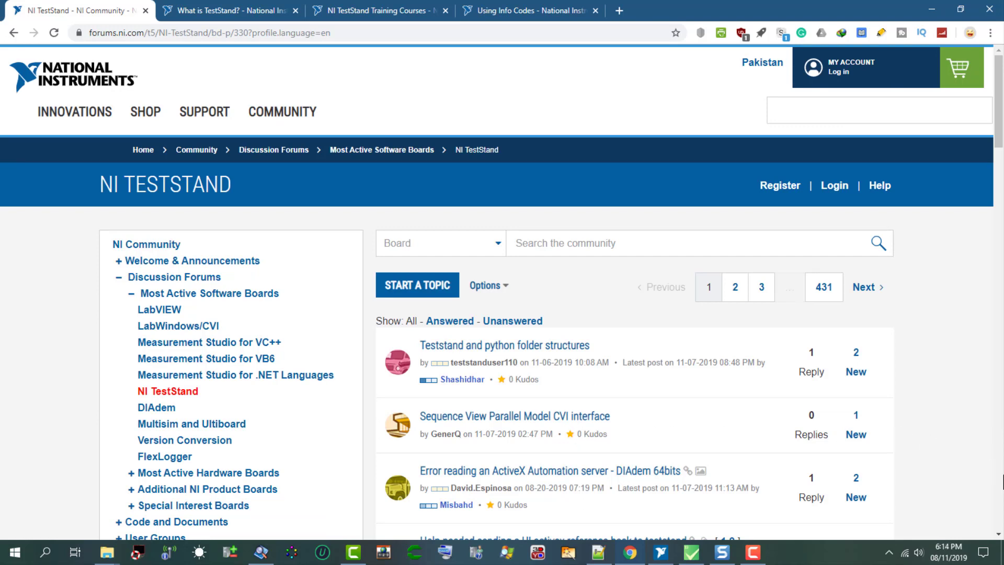
{"action": "scroll", "coordinate": [1001, 490], "scroll_direction": "down", "scroll_amount": 5}
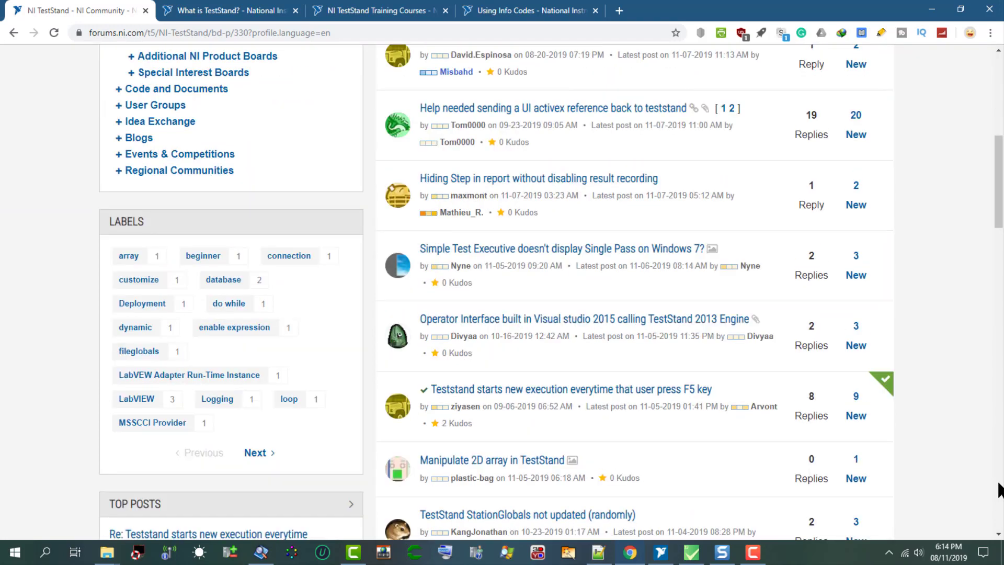
{"action": "scroll", "coordinate": [1001, 490], "scroll_direction": "down", "scroll_amount": 5}
{"action": "scroll", "coordinate": [1001, 490], "scroll_direction": "down", "scroll_amount": 4}
{"action": "scroll", "coordinate": [1001, 490], "scroll_direction": "down", "scroll_amount": 2}
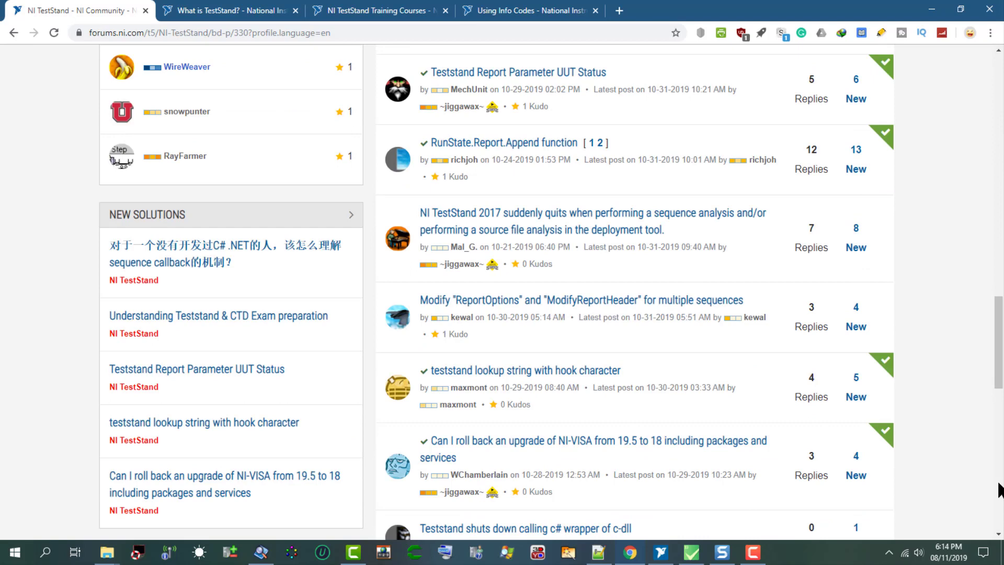
Switch back to Chrome and load ni.com/support to show the NI Support page
{"action": "left_click", "coordinate": [691, 553]}
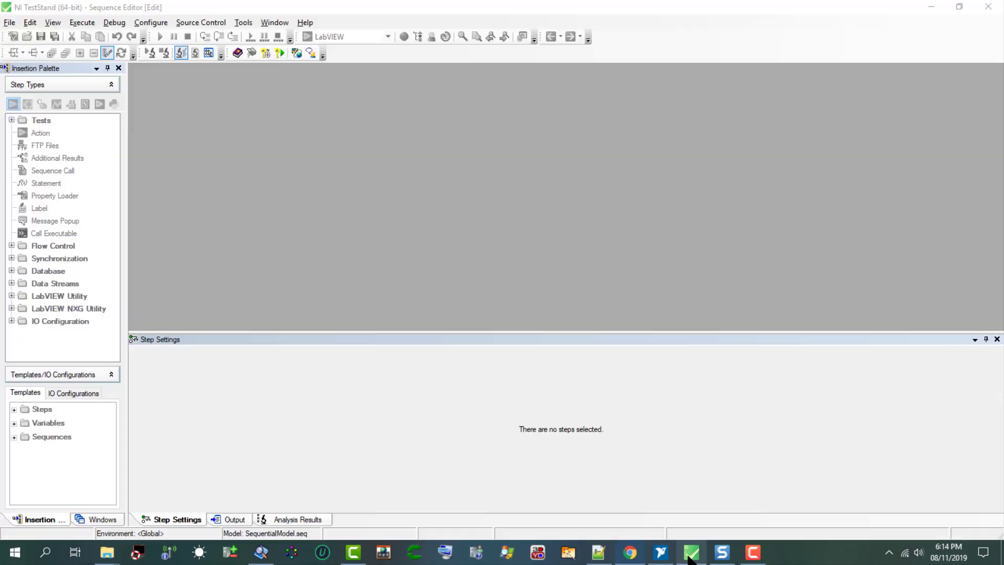
{"action": "left_click", "coordinate": [722, 553]}
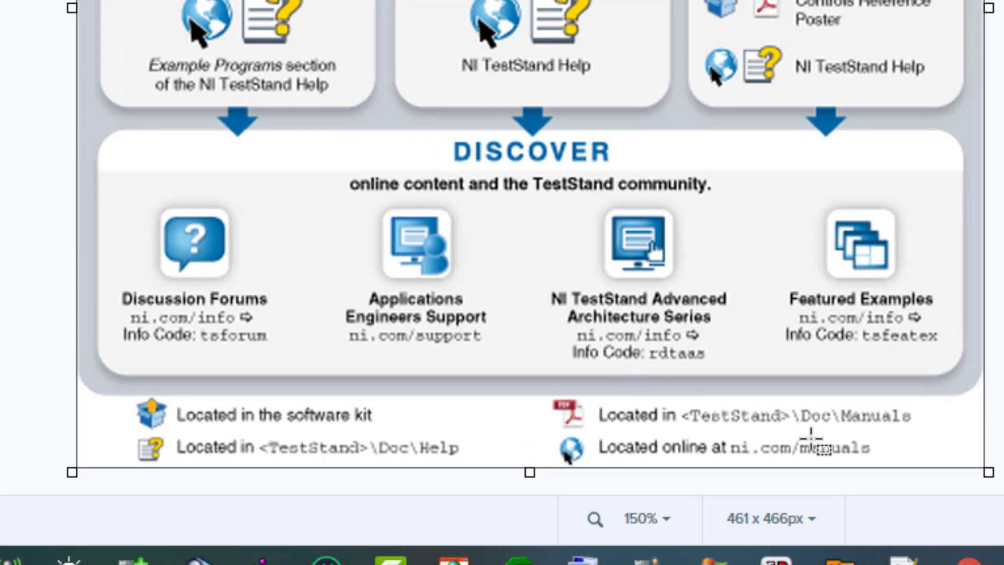
{"action": "mouse_move", "coordinate": [629, 552]}
{"action": "left_click", "coordinate": [596, 486]}
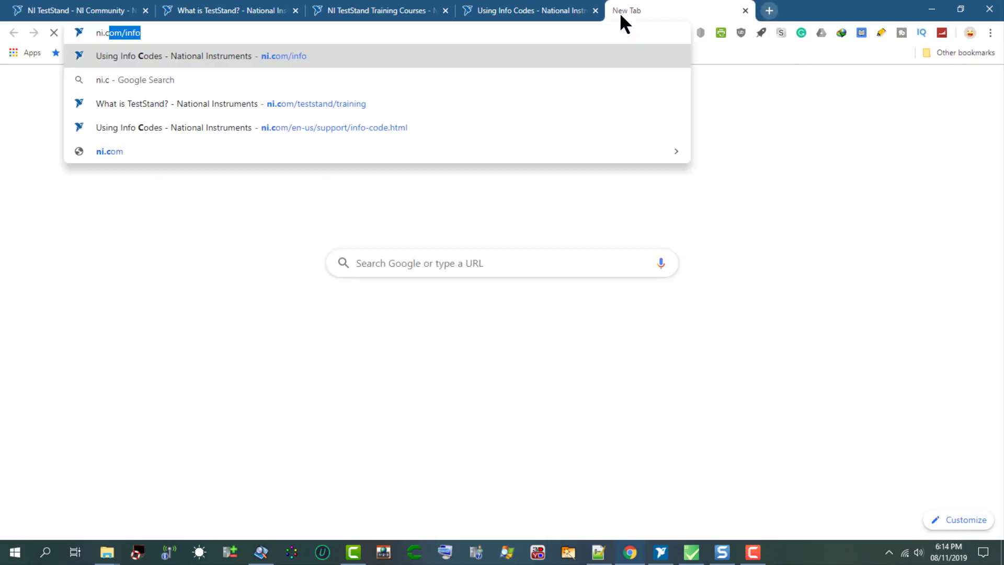
{"action": "type", "text": "m/su"}
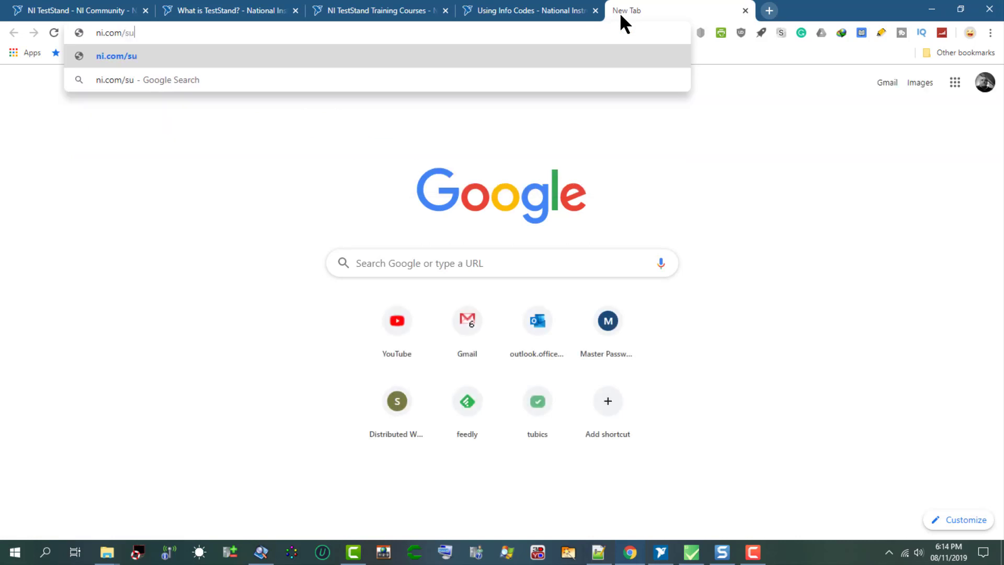
{"action": "type", "text": "pport"}
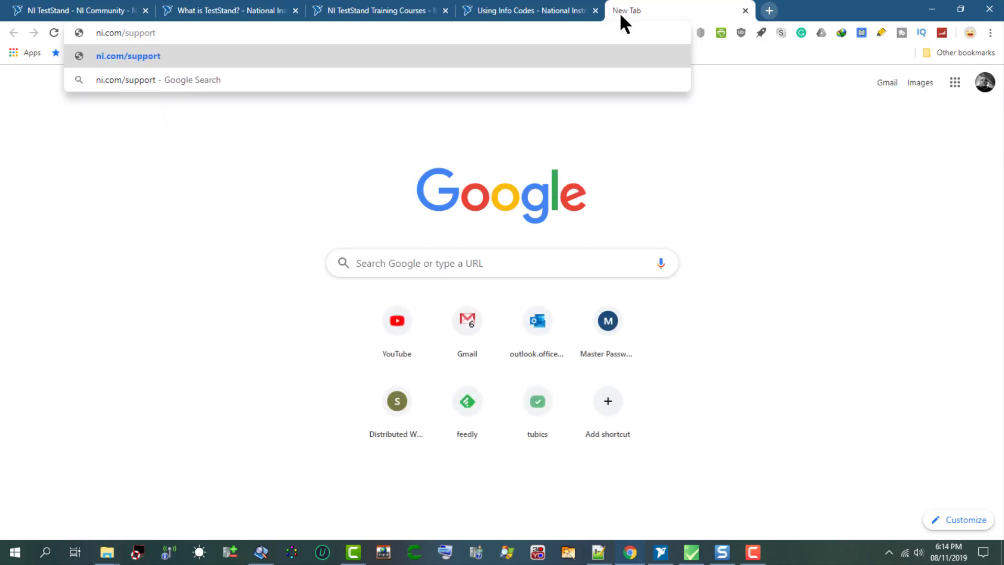
{"action": "key", "text": "Return"}
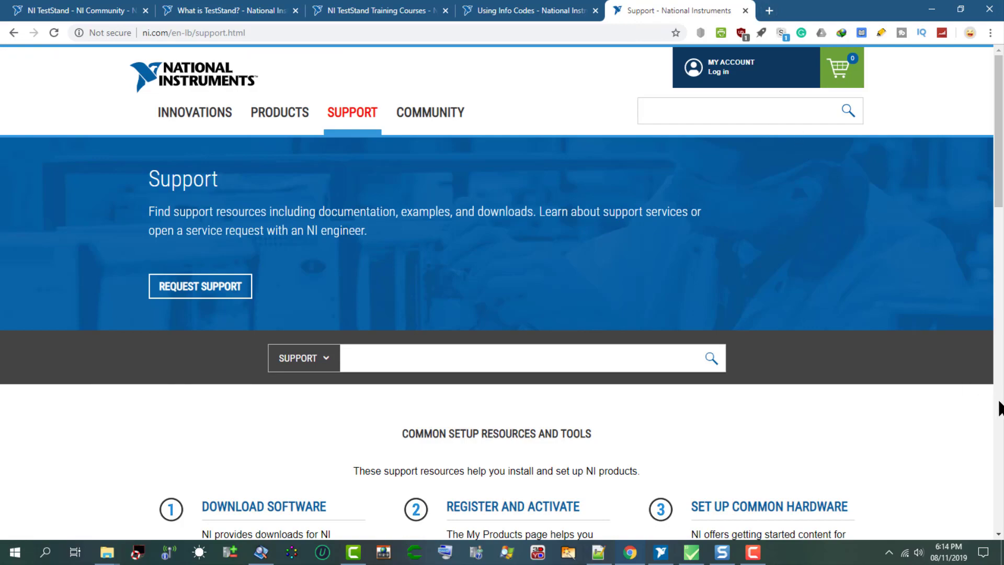
{"action": "scroll", "coordinate": [1001, 409], "scroll_direction": "down", "scroll_amount": 3}
{"action": "scroll", "coordinate": [1002, 410], "scroll_direction": "down", "scroll_amount": 3}
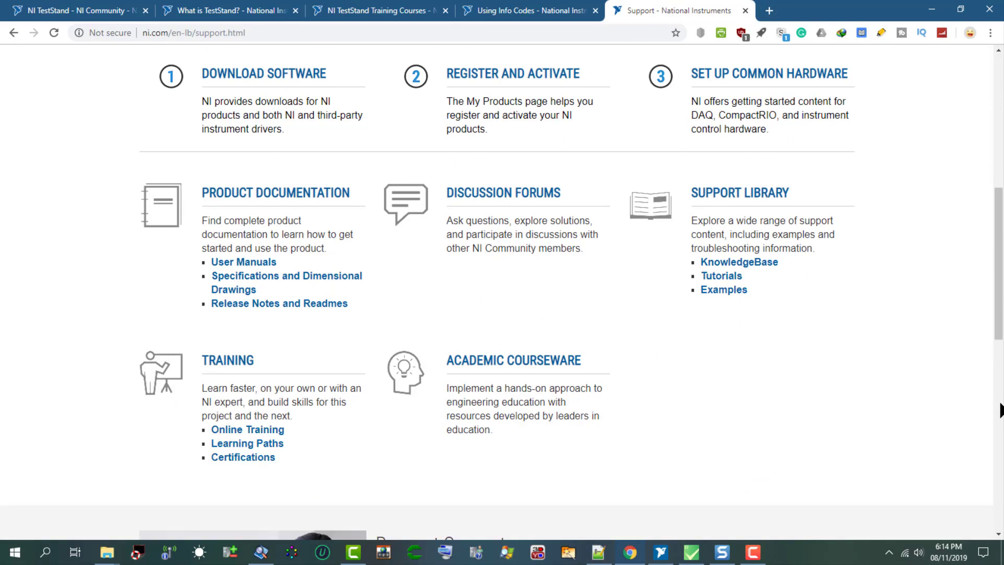
{"action": "scroll", "coordinate": [1001, 436], "scroll_direction": "down", "scroll_amount": 5}
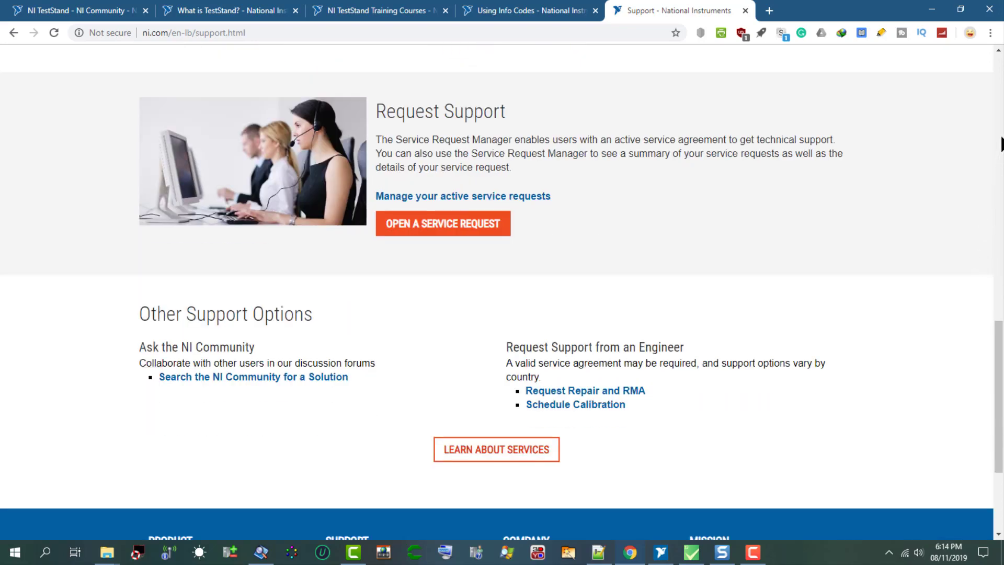
{"action": "scroll", "coordinate": [1002, 144], "scroll_direction": "up", "scroll_amount": 5}
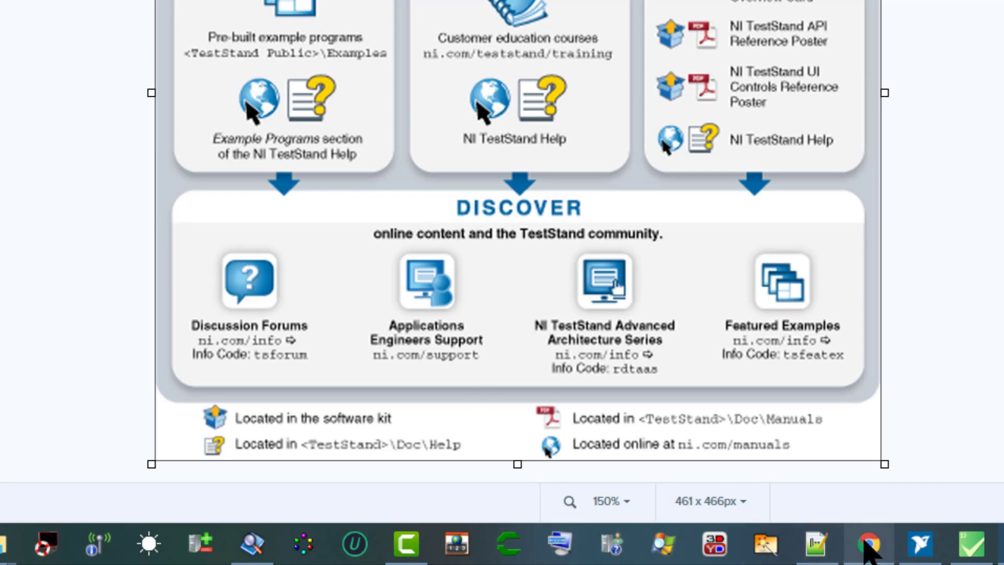
{"action": "mouse_move", "coordinate": [630, 552]}
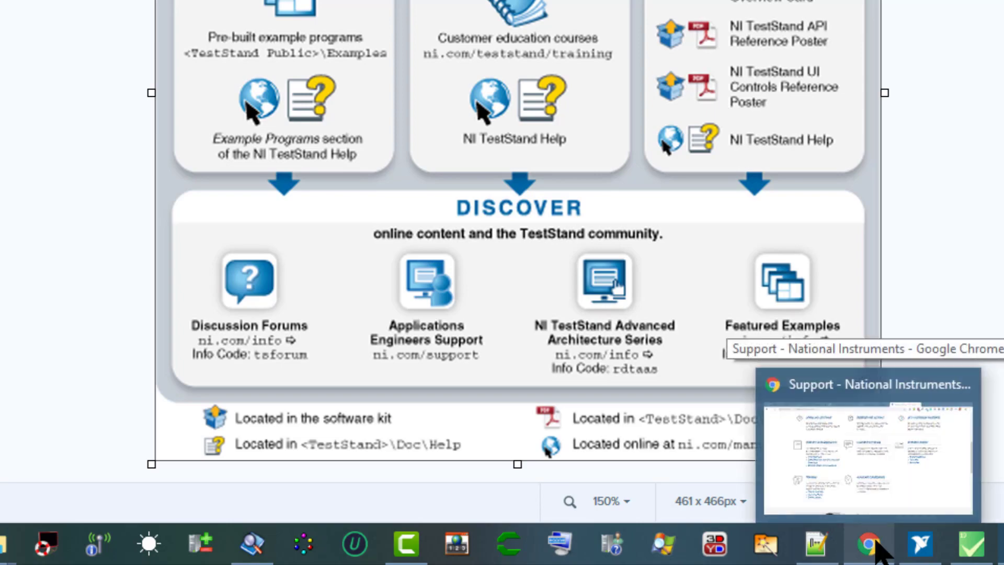
Enter info code rdtaas to open the TestStand Advanced Architecture Series page, then return to the overview diagram
{"action": "left_click", "coordinate": [879, 548]}
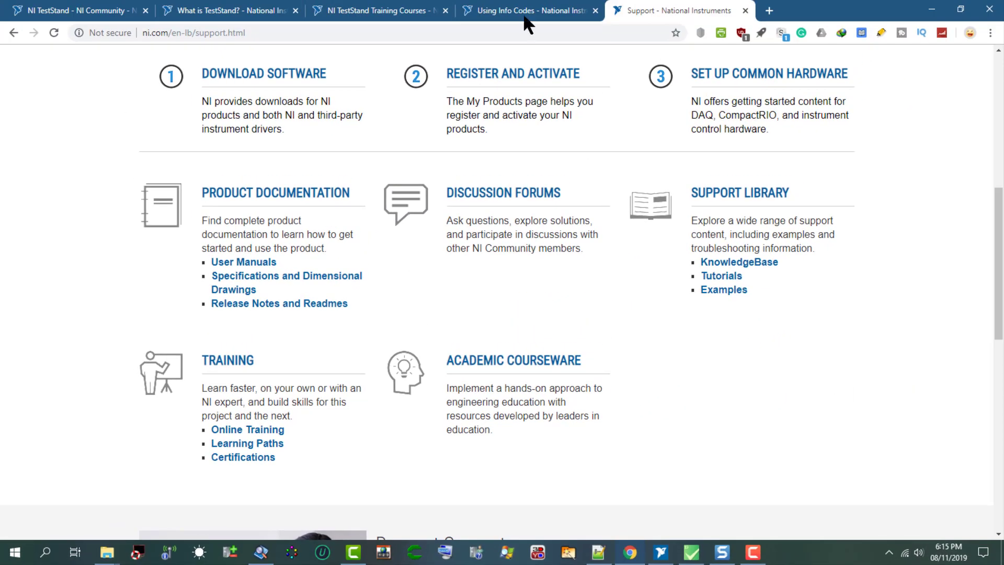
{"action": "left_click", "coordinate": [523, 13]}
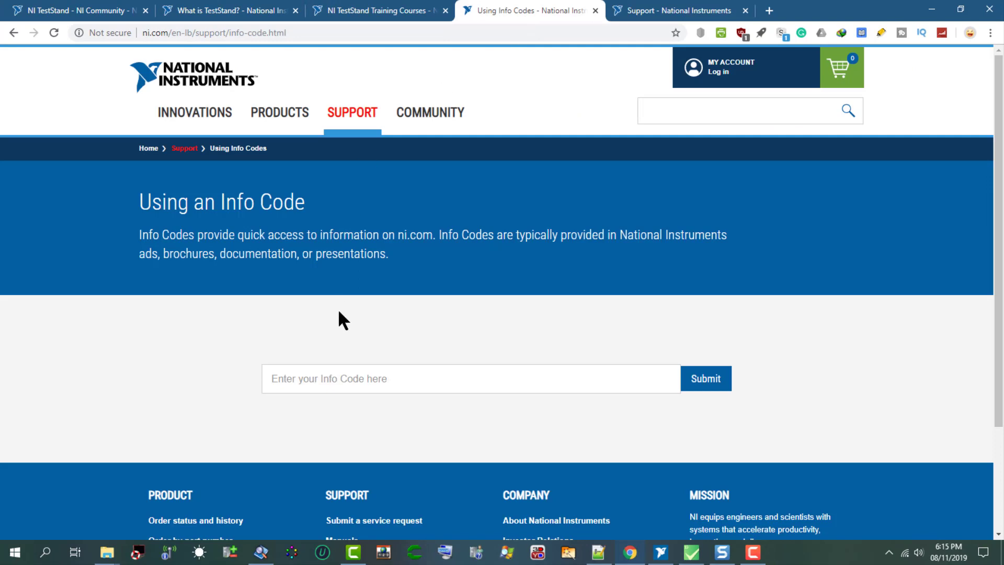
{"action": "left_click", "coordinate": [342, 377]}
{"action": "type", "text": "rdt"}
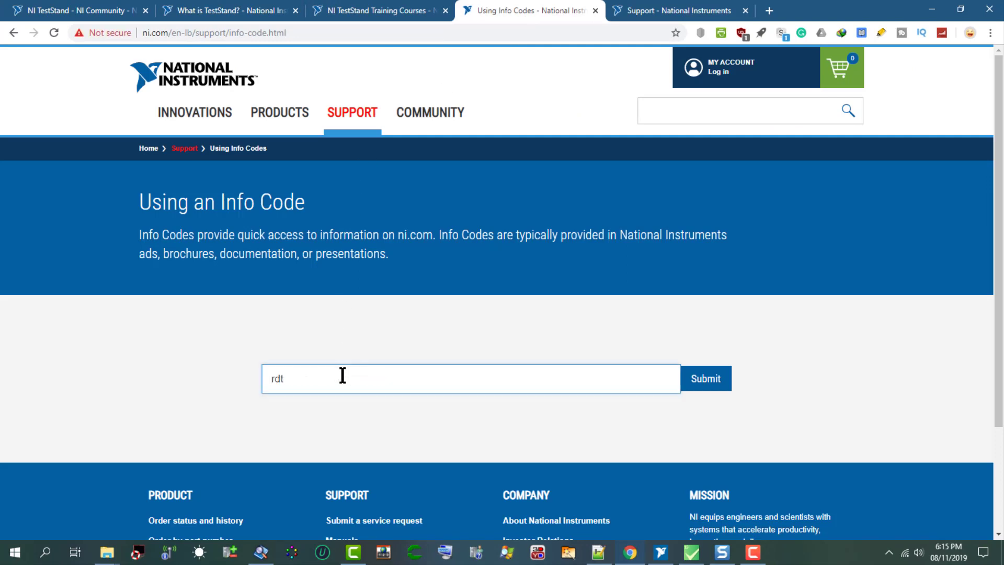
{"action": "type", "text": "aas"}
{"action": "key", "text": "Return"}
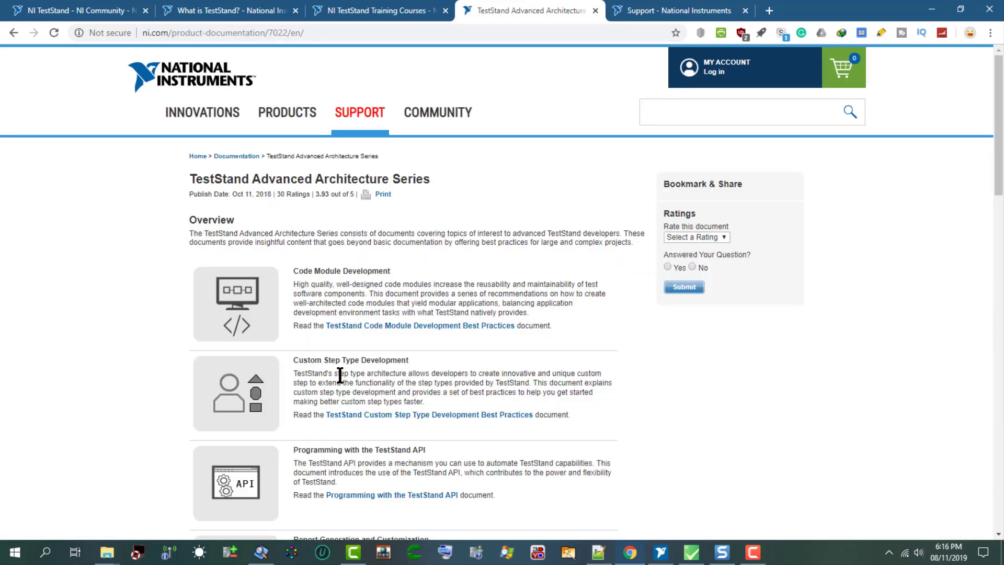
{"action": "scroll", "coordinate": [148, 360], "scroll_direction": "down", "scroll_amount": 2}
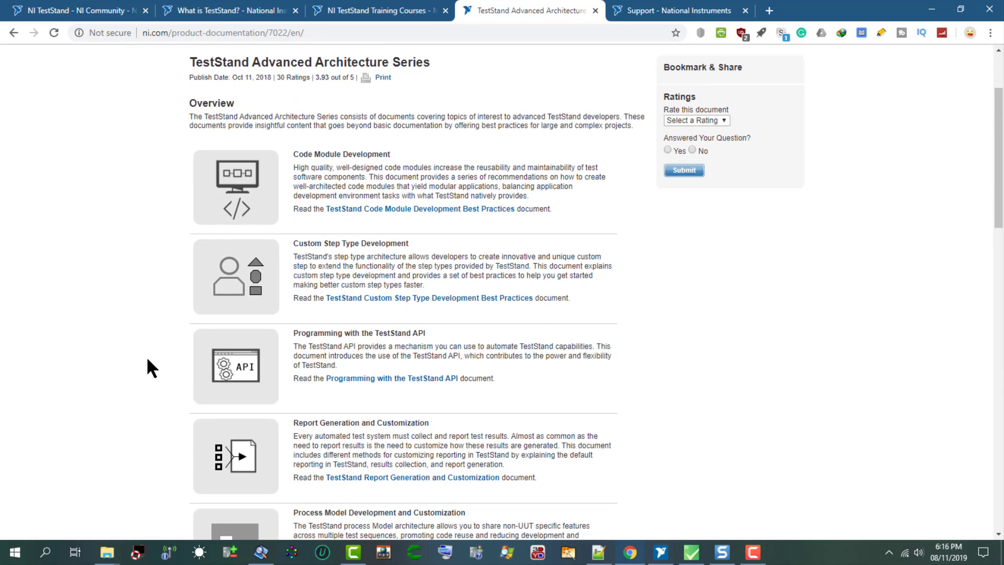
{"action": "scroll", "coordinate": [147, 359], "scroll_direction": "down", "scroll_amount": 1}
{"action": "scroll", "coordinate": [148, 359], "scroll_direction": "down", "scroll_amount": 1}
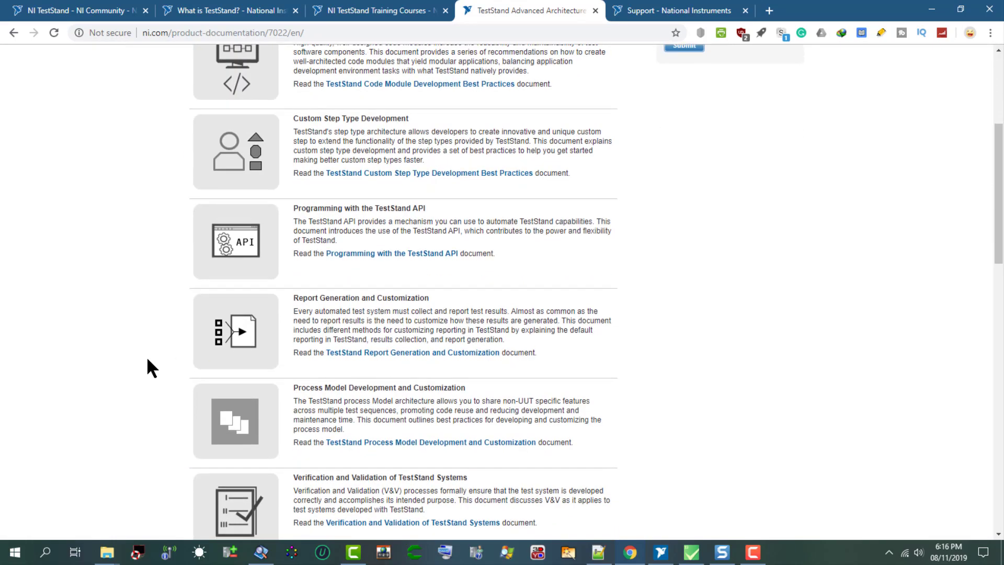
{"action": "scroll", "coordinate": [147, 360], "scroll_direction": "down", "scroll_amount": 1}
{"action": "scroll", "coordinate": [147, 360], "scroll_direction": "down", "scroll_amount": 1}
{"action": "scroll", "coordinate": [148, 358], "scroll_direction": "down", "scroll_amount": 2}
{"action": "scroll", "coordinate": [148, 359], "scroll_direction": "down", "scroll_amount": 1}
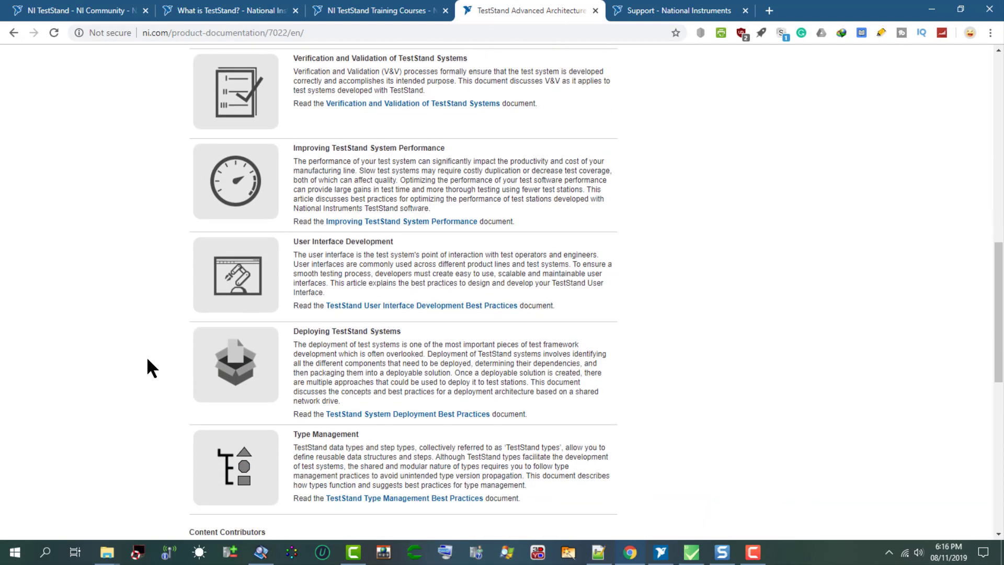
{"action": "scroll", "coordinate": [148, 359], "scroll_direction": "down", "scroll_amount": 1}
{"action": "scroll", "coordinate": [148, 360], "scroll_direction": "down", "scroll_amount": 1}
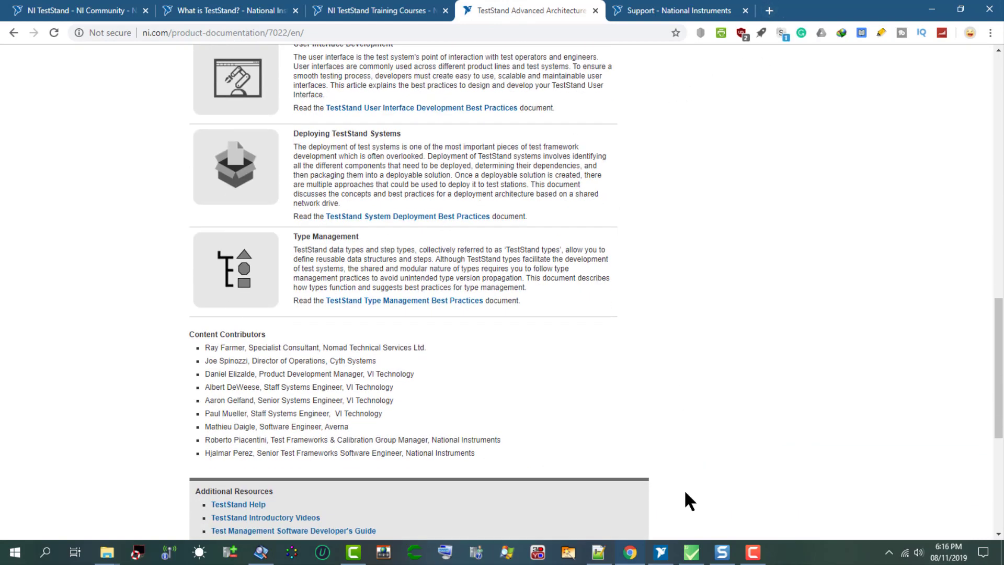
{"action": "left_click", "coordinate": [690, 554]}
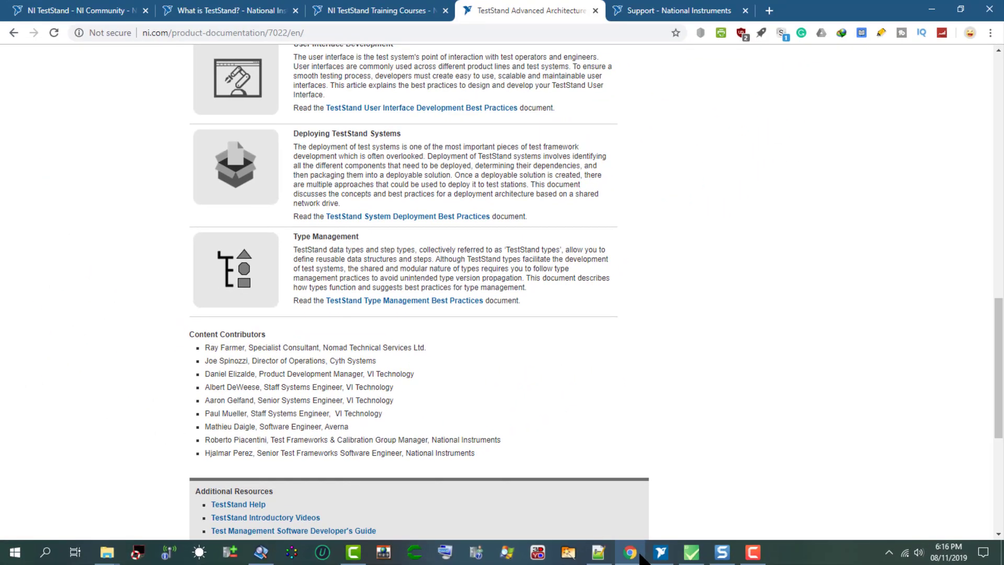
In a new tab, enter info code tsfeatex at ni.com/info, then return to the Snagit roadmap
{"action": "key", "text": "ctrl+t"}
{"action": "type", "text": "ni.com/info"}
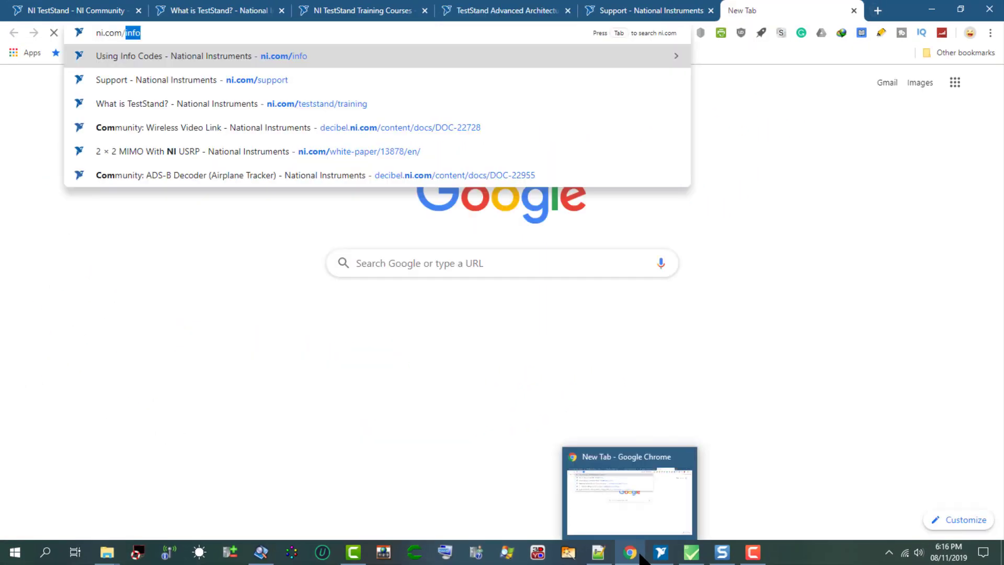
{"action": "key", "text": "Return"}
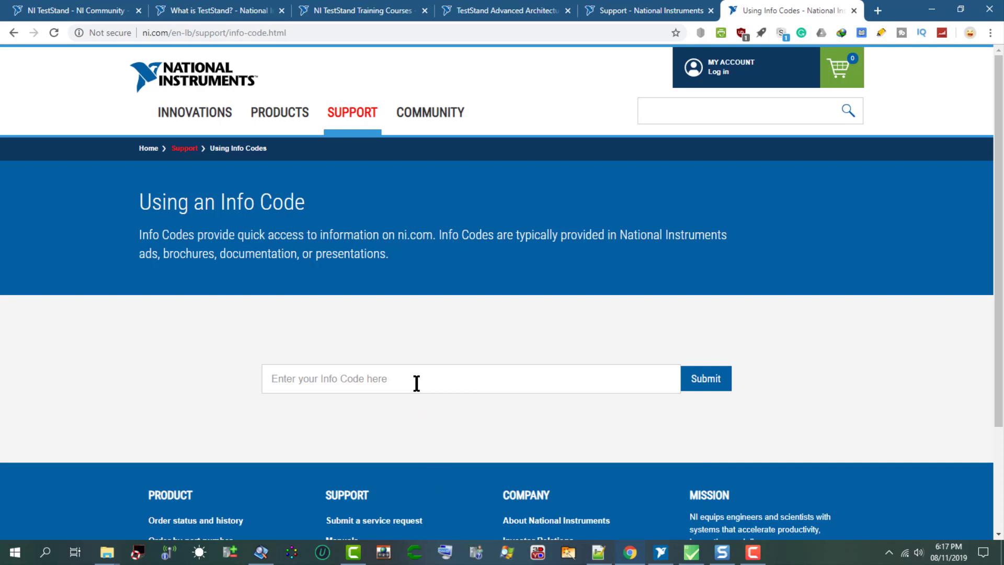
{"action": "left_click", "coordinate": [417, 383]}
{"action": "type", "text": "tsfeatex"}
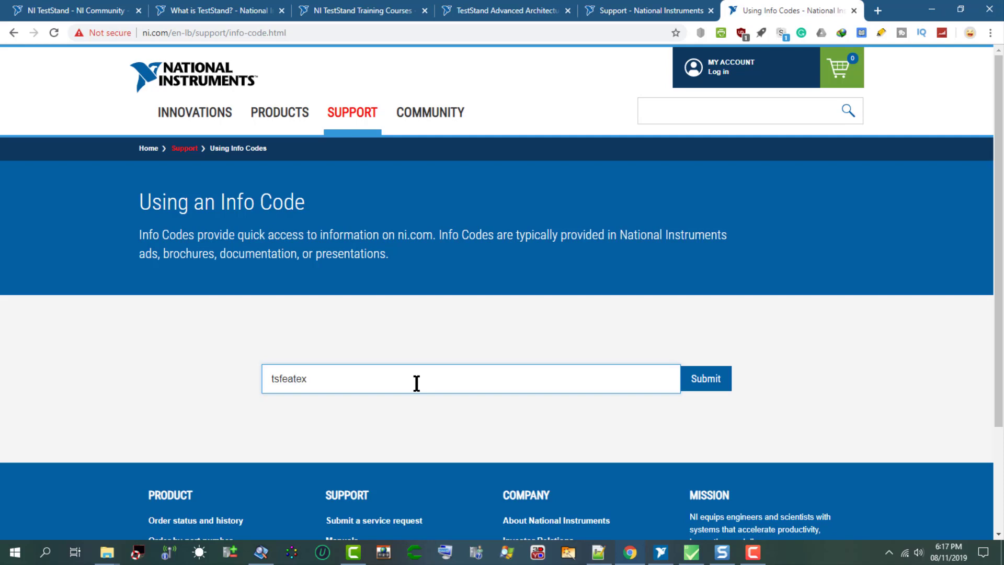
{"action": "key", "text": "Return"}
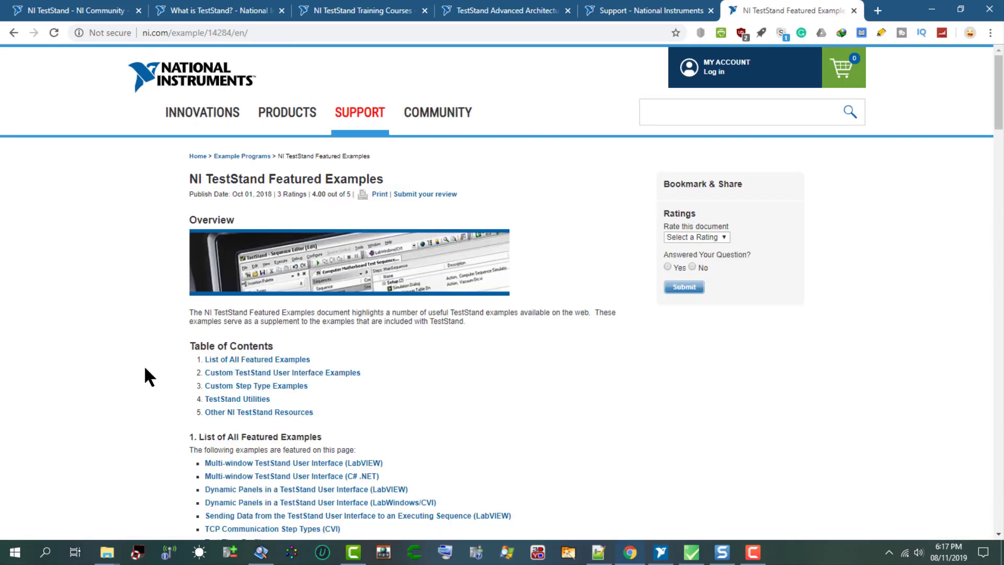
{"action": "scroll", "coordinate": [54, 407], "scroll_direction": "down", "scroll_amount": 2}
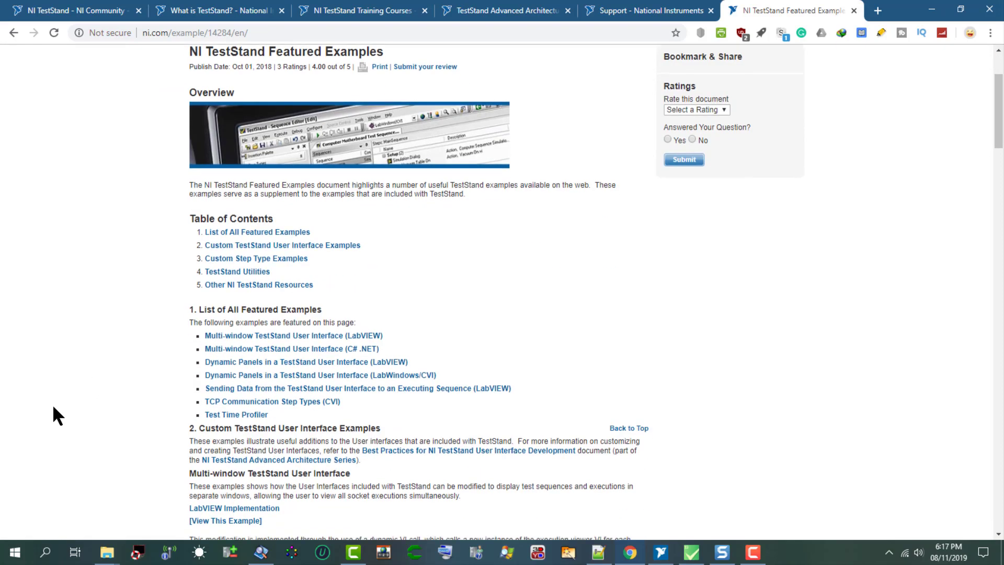
{"action": "scroll", "coordinate": [53, 407], "scroll_direction": "down", "scroll_amount": 1}
{"action": "scroll", "coordinate": [53, 407], "scroll_direction": "down", "scroll_amount": 2}
{"action": "scroll", "coordinate": [53, 406], "scroll_direction": "down", "scroll_amount": 3}
{"action": "scroll", "coordinate": [54, 407], "scroll_direction": "down", "scroll_amount": 3}
{"action": "scroll", "coordinate": [53, 406], "scroll_direction": "down", "scroll_amount": 3}
{"action": "scroll", "coordinate": [54, 406], "scroll_direction": "down", "scroll_amount": 1}
{"action": "scroll", "coordinate": [53, 406], "scroll_direction": "down", "scroll_amount": 5}
{"action": "scroll", "coordinate": [54, 406], "scroll_direction": "down", "scroll_amount": 3}
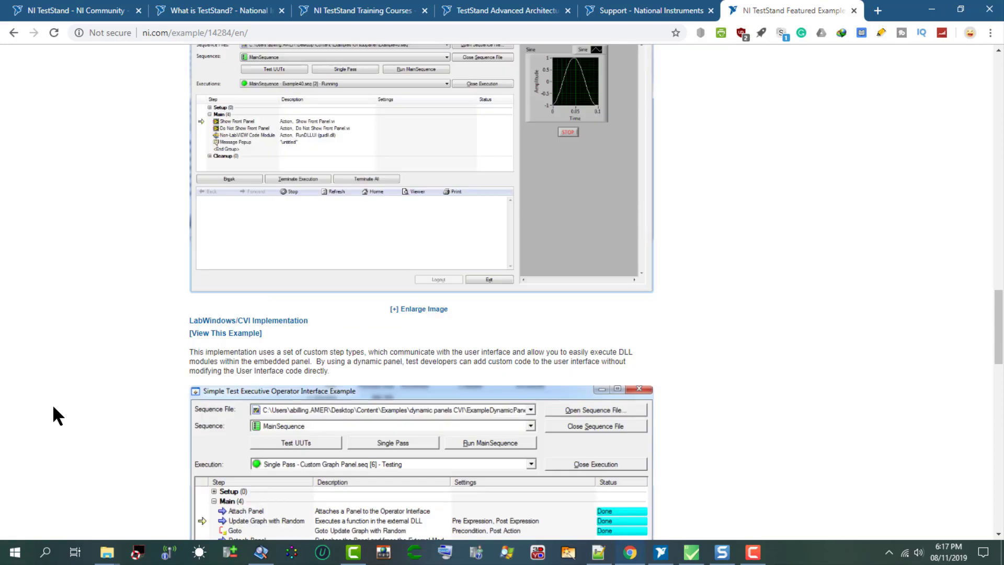
{"action": "scroll", "coordinate": [53, 406], "scroll_direction": "down", "scroll_amount": 3}
{"action": "scroll", "coordinate": [54, 406], "scroll_direction": "down", "scroll_amount": 1}
{"action": "scroll", "coordinate": [54, 407], "scroll_direction": "down", "scroll_amount": 3}
{"action": "scroll", "coordinate": [53, 406], "scroll_direction": "down", "scroll_amount": 3}
{"action": "scroll", "coordinate": [53, 407], "scroll_direction": "down", "scroll_amount": 2}
{"action": "scroll", "coordinate": [53, 407], "scroll_direction": "down", "scroll_amount": 2}
{"action": "scroll", "coordinate": [54, 407], "scroll_direction": "down", "scroll_amount": 2}
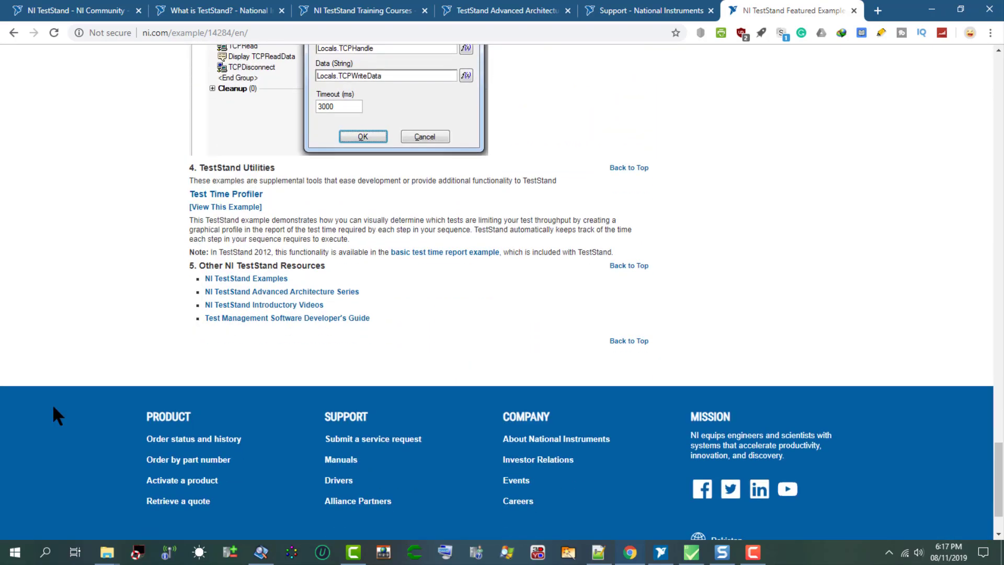
{"action": "scroll", "coordinate": [54, 408], "scroll_direction": "up", "scroll_amount": 5}
{"action": "scroll", "coordinate": [53, 407], "scroll_direction": "up", "scroll_amount": 3}
{"action": "scroll", "coordinate": [54, 407], "scroll_direction": "up", "scroll_amount": 3}
{"action": "scroll", "coordinate": [54, 407], "scroll_direction": "up", "scroll_amount": 3}
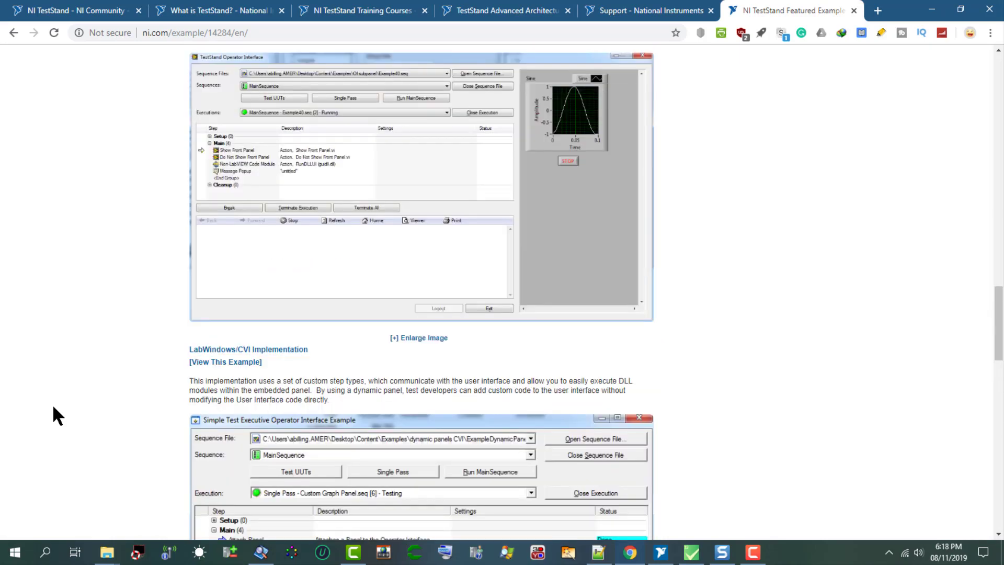
{"action": "key", "text": "alt+Tab"}
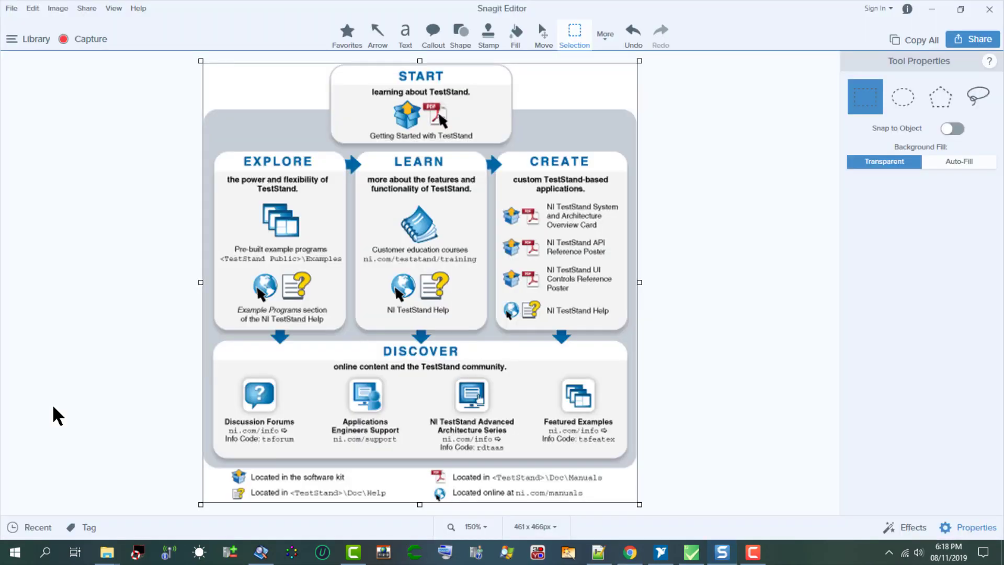